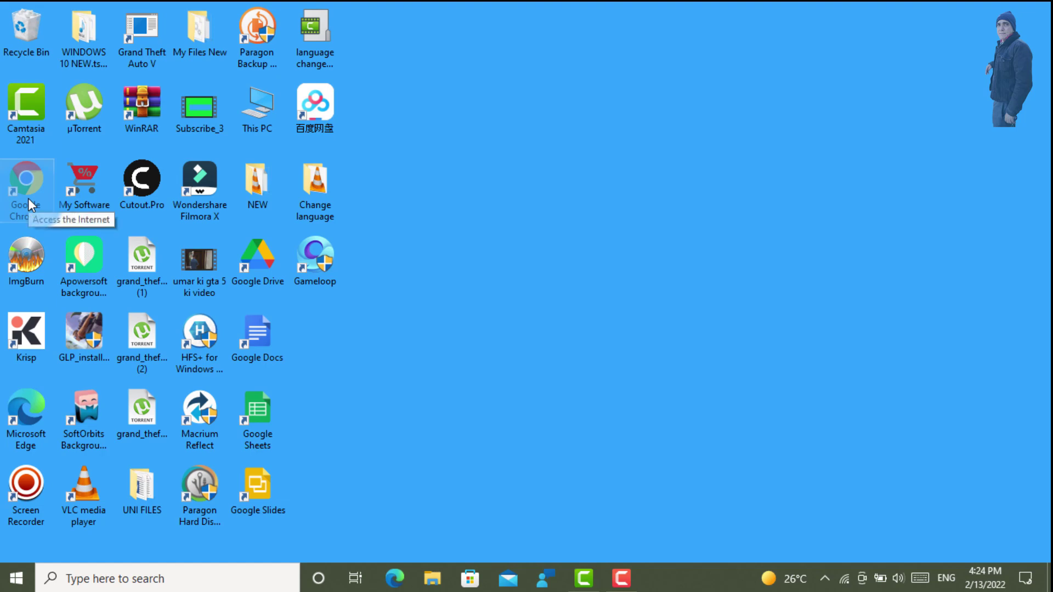
Open Google Chrome and search Google for "windows 11"
double_click(28, 202)
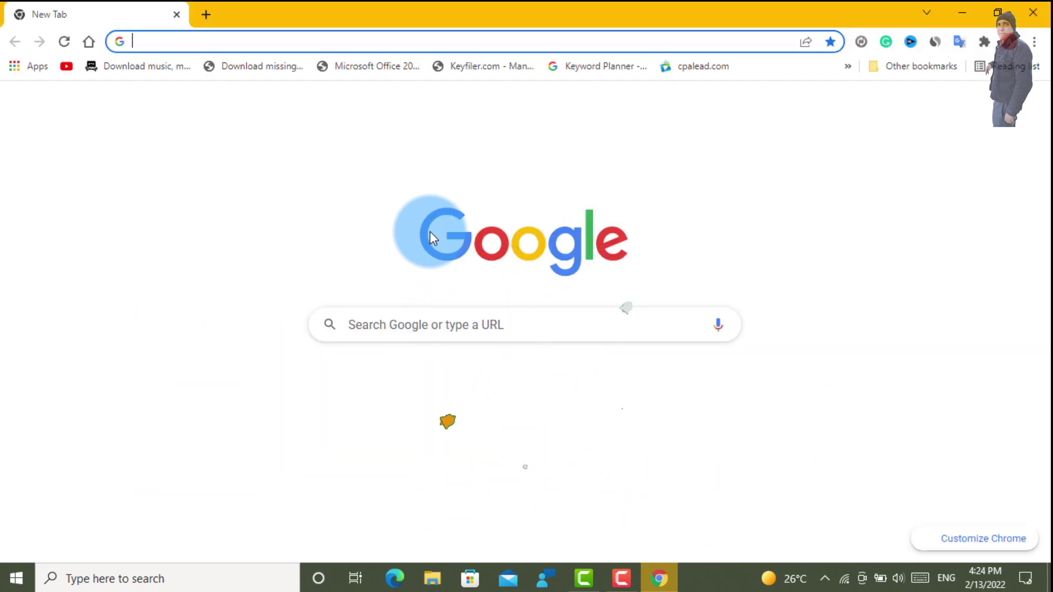
left_click(425, 326)
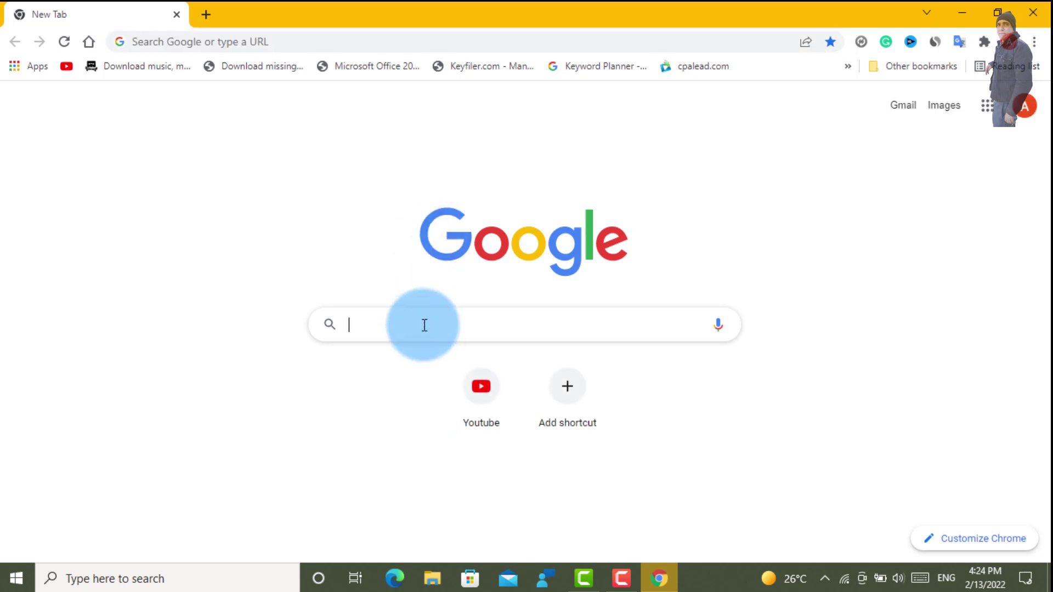
type("windows")
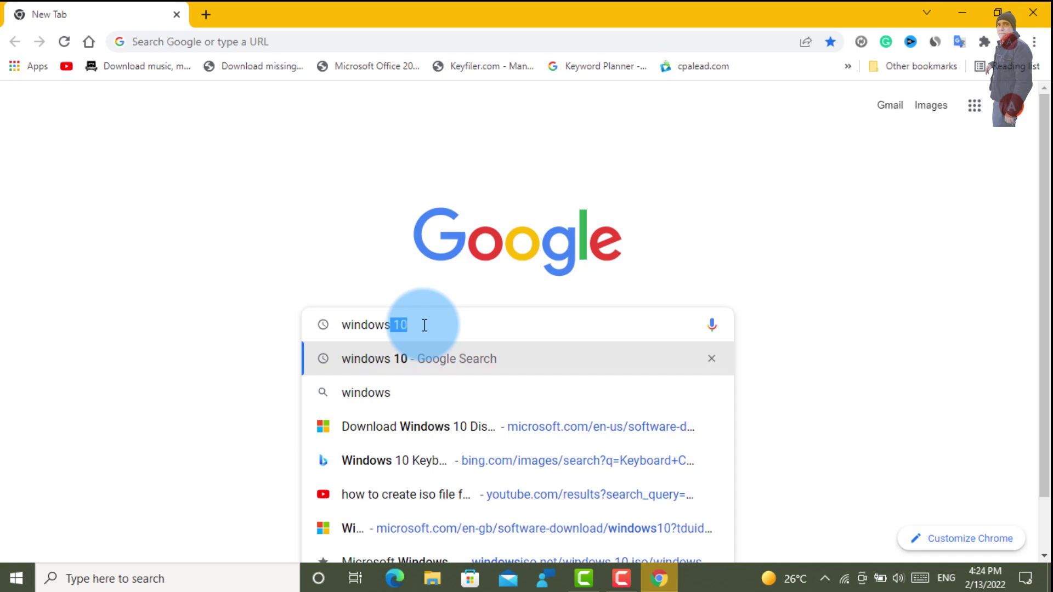
type(" 11")
key("Return")
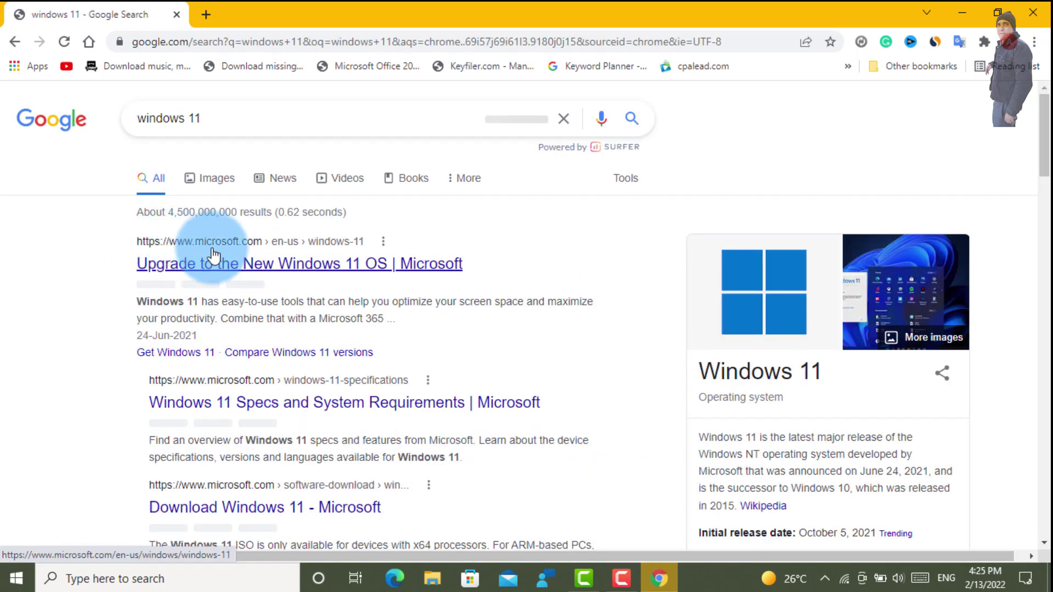
Open Microsoft's "Download Windows 11" page from the search results
left_click(271, 264)
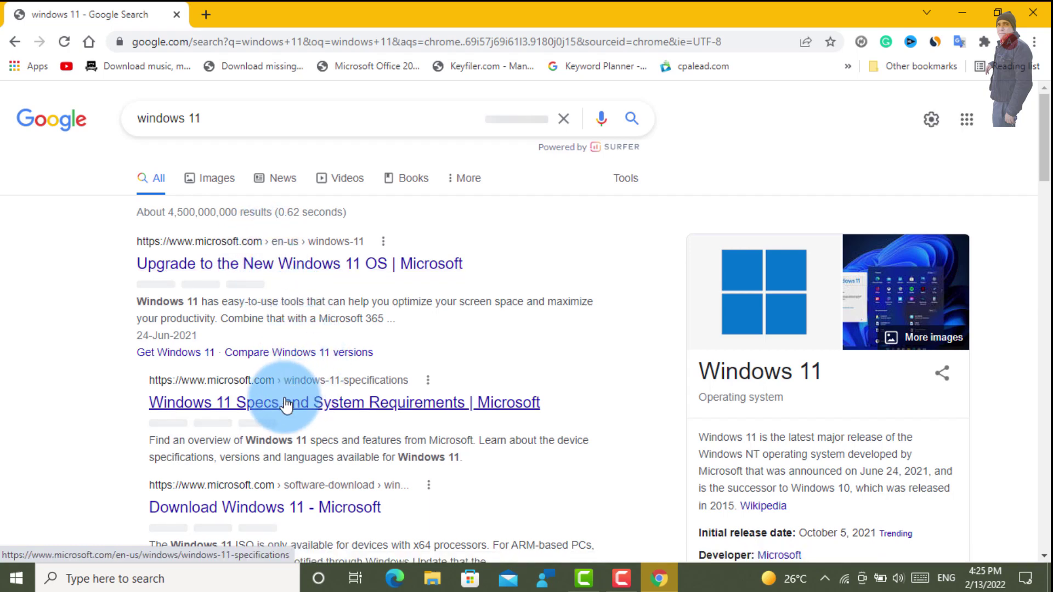
scroll(291, 397, "down", 1)
scroll(285, 404, "down", 3)
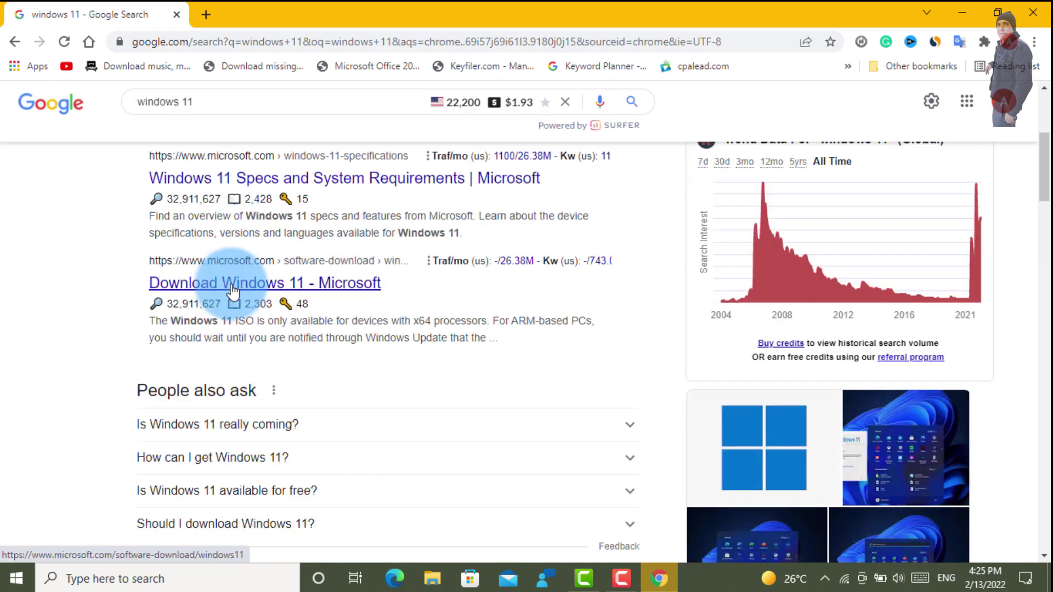
left_click(233, 285)
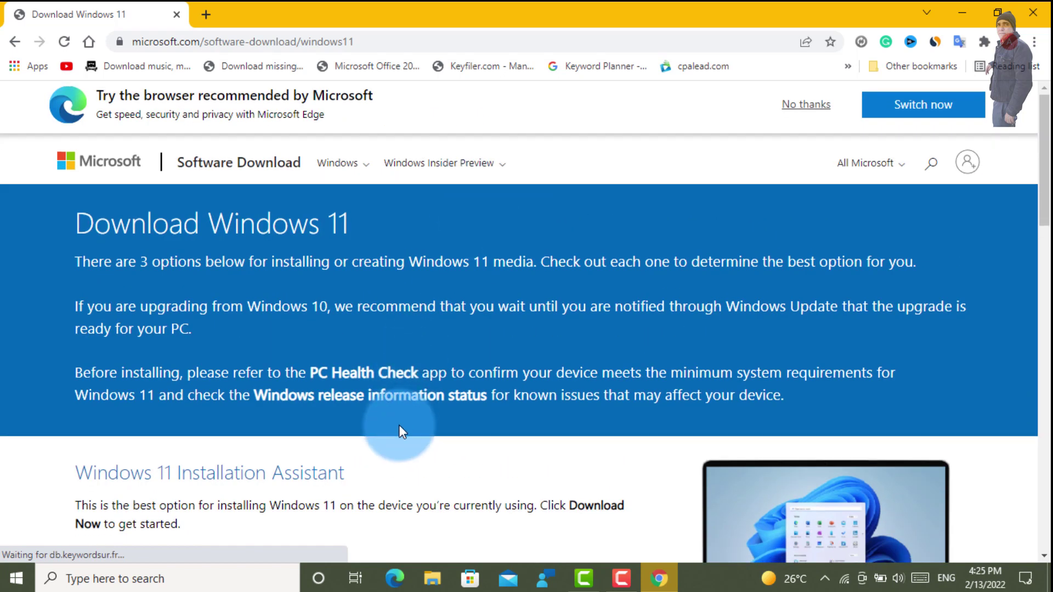
Download the Windows 11 installation media tool and save it to the Desktop as MediaCreationToolW11
scroll(399, 426, "down", 4)
scroll(399, 426, "down", 1)
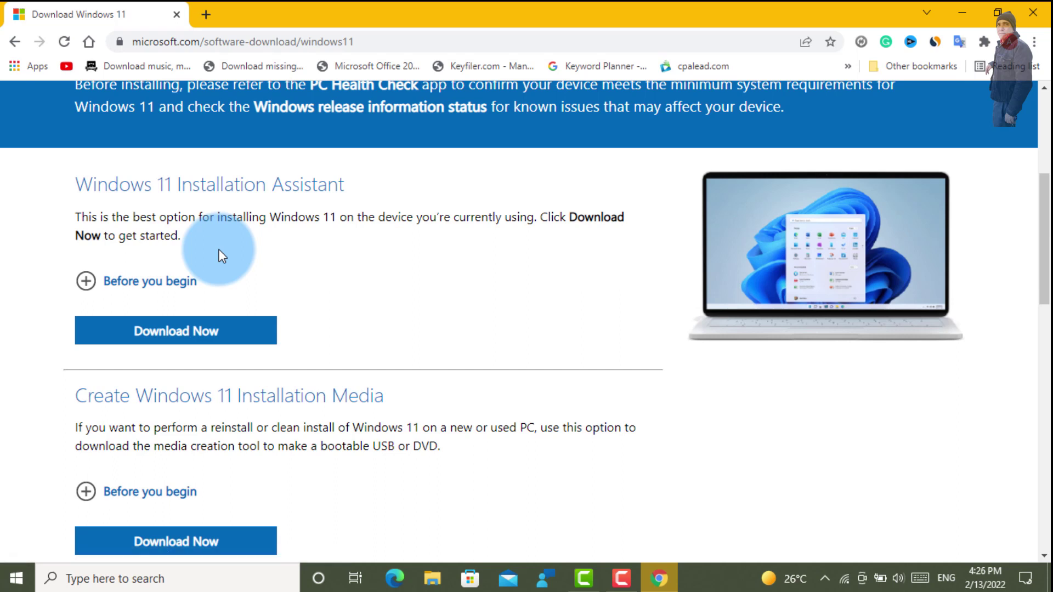
scroll(212, 404, "down", 1)
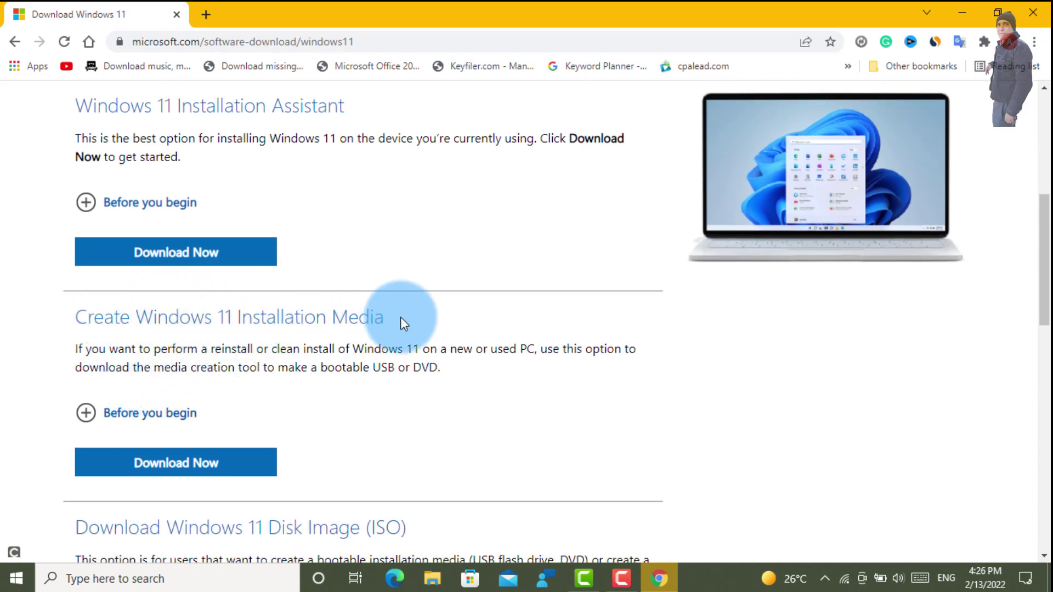
scroll(240, 426, "down", 1)
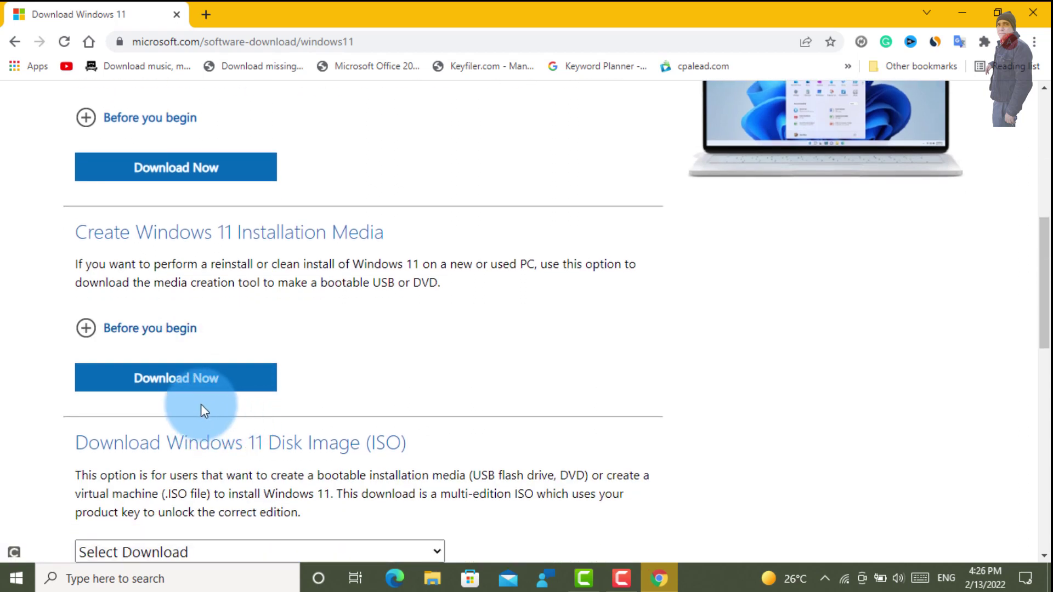
left_click(165, 283)
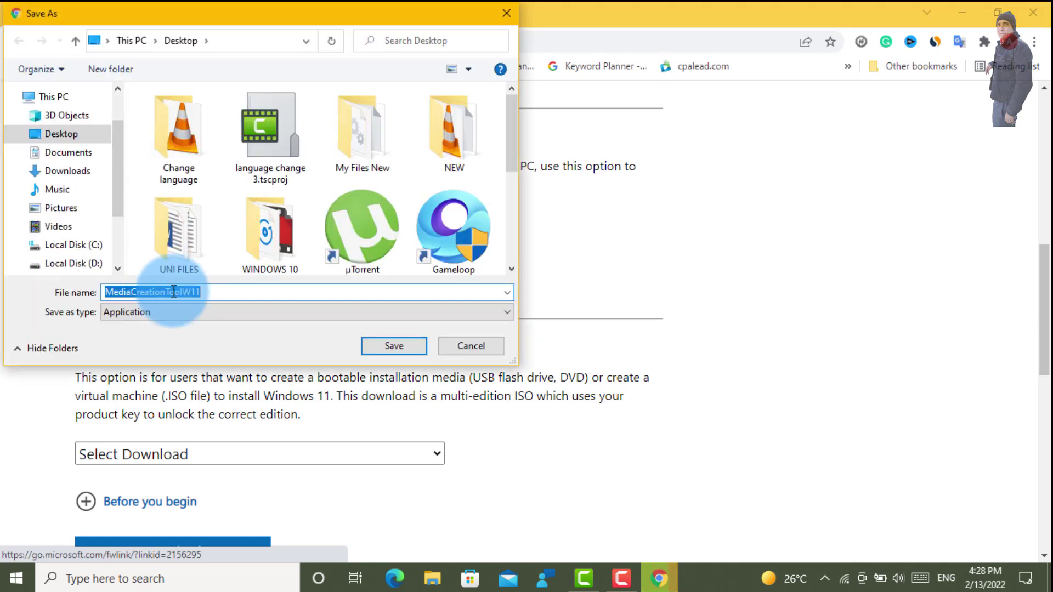
left_click(396, 346)
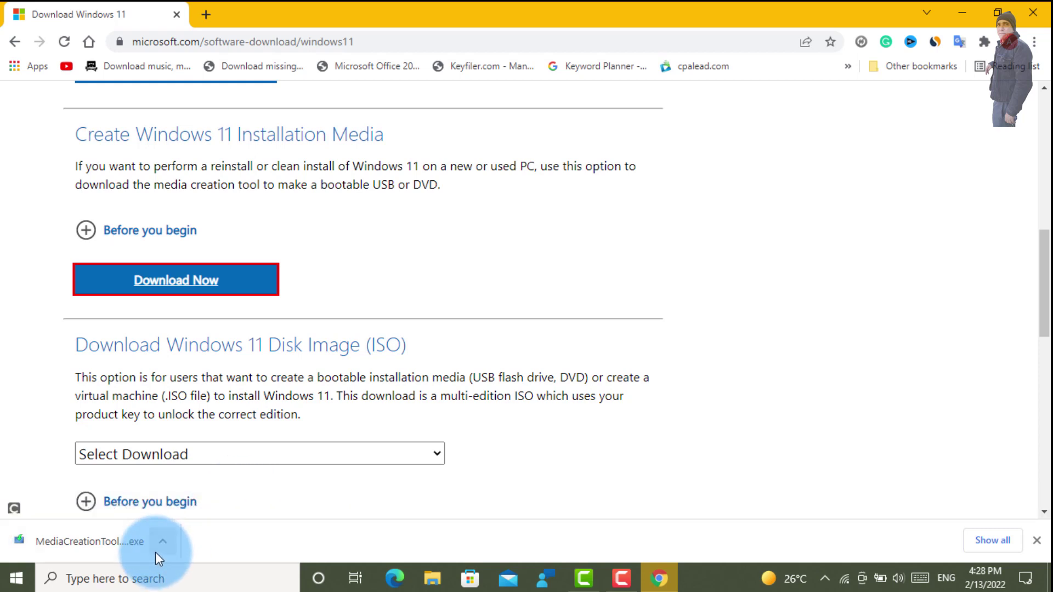
Run the downloaded media creation tool and accept its license terms
left_click(108, 542)
scroll(472, 378, "down", 5)
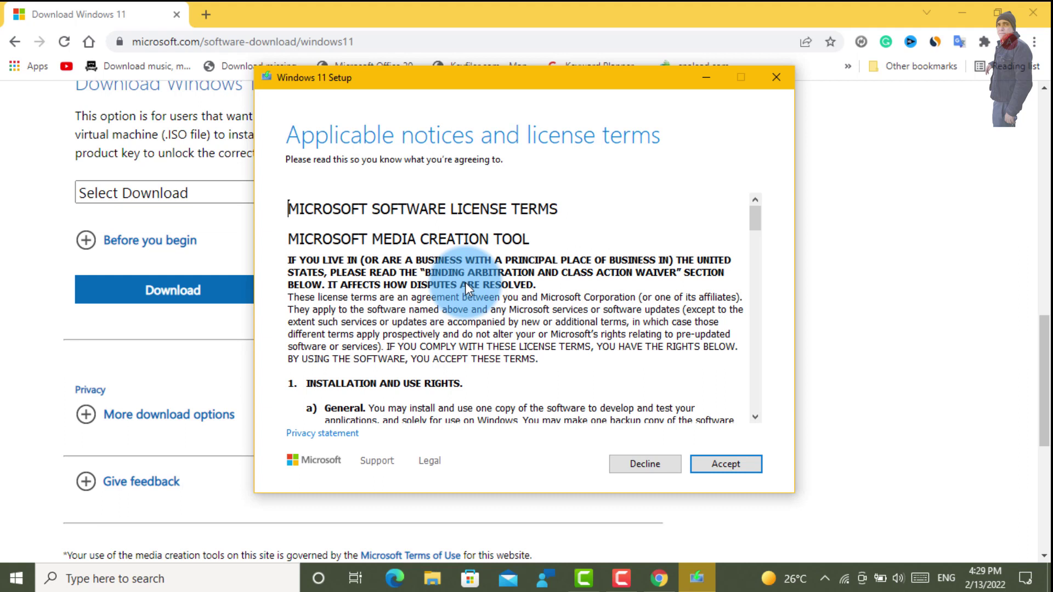
scroll(466, 282, "down", 15)
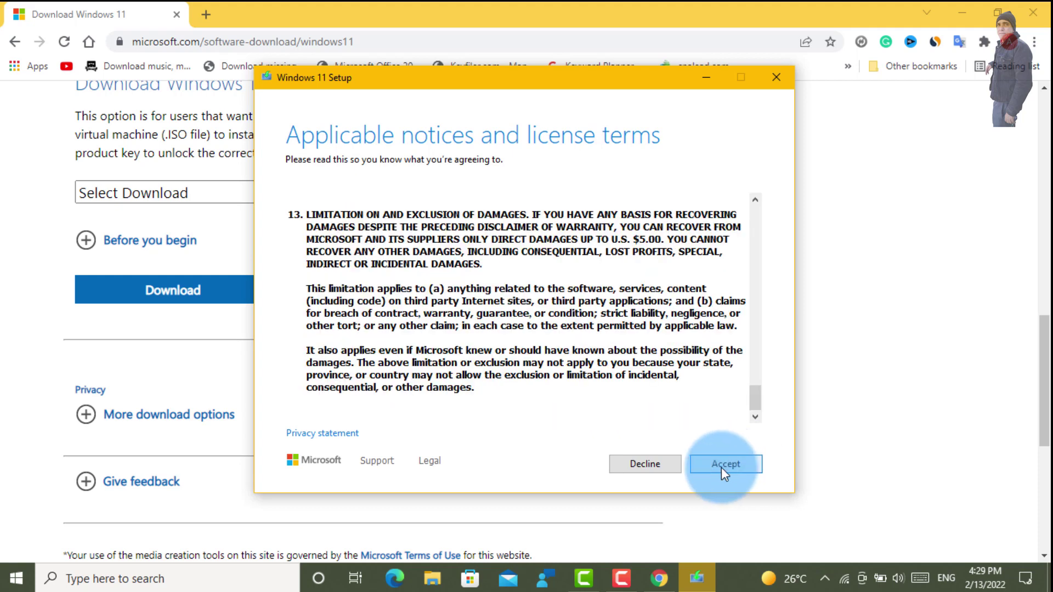
left_click(722, 467)
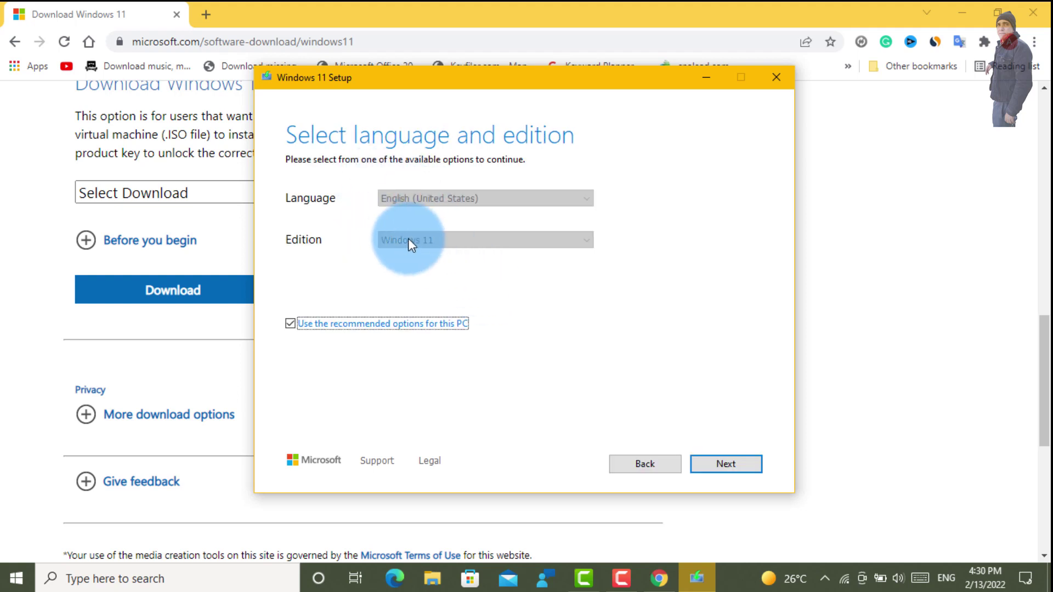
Turn off the recommended options for this PC and continue with English (United States) and the Windows 11 edition
left_click(291, 324)
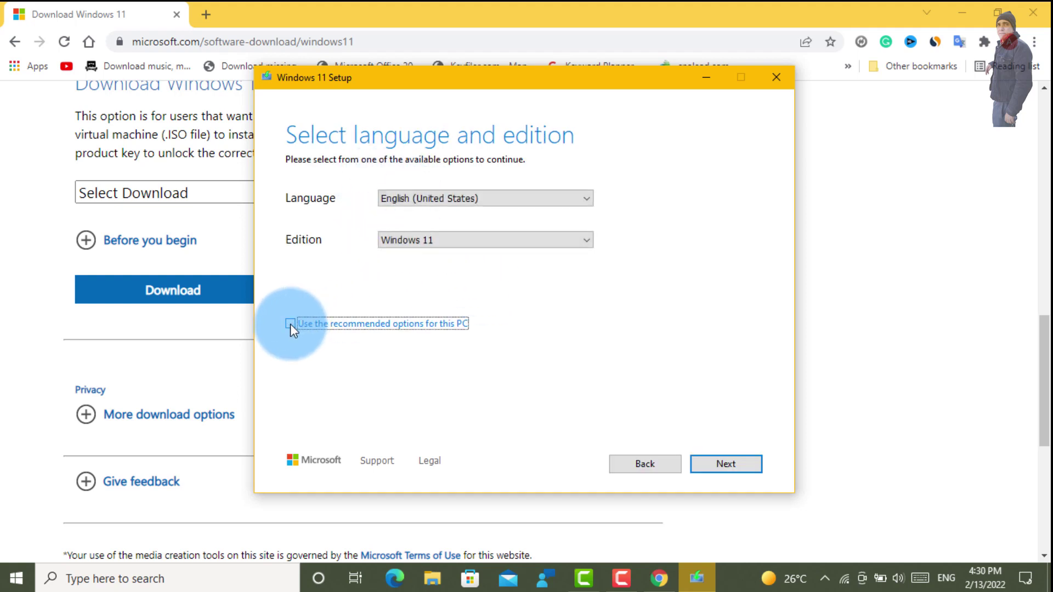
left_click(497, 200)
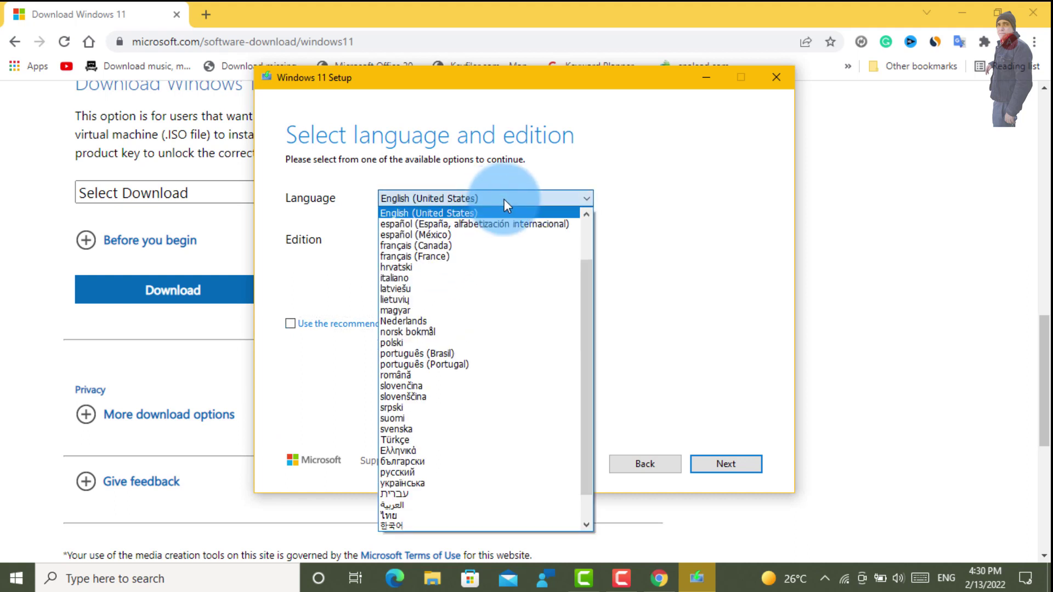
left_click(505, 199)
left_click(513, 240)
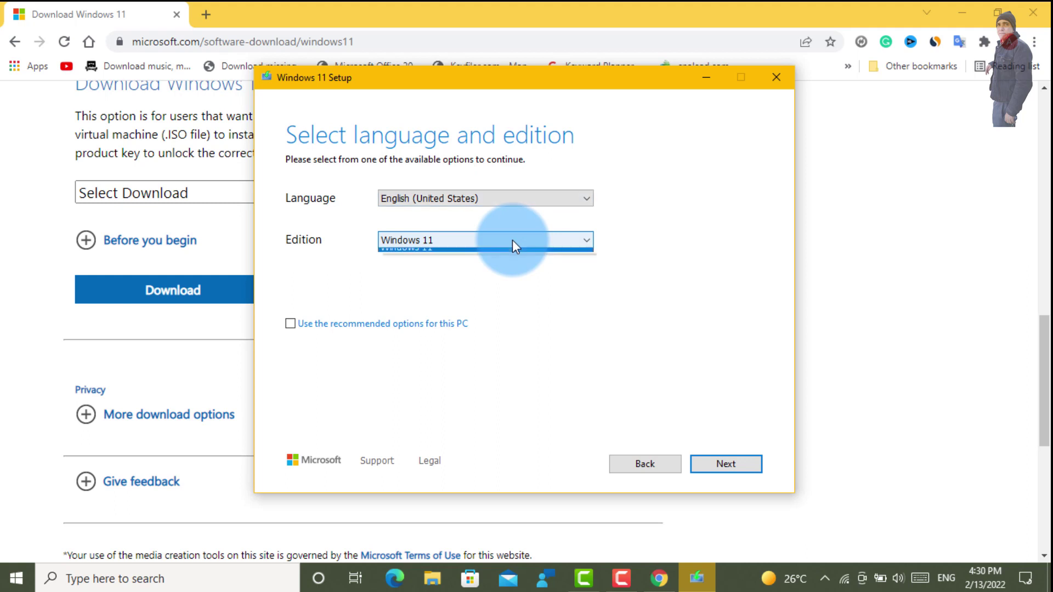
left_click(529, 285)
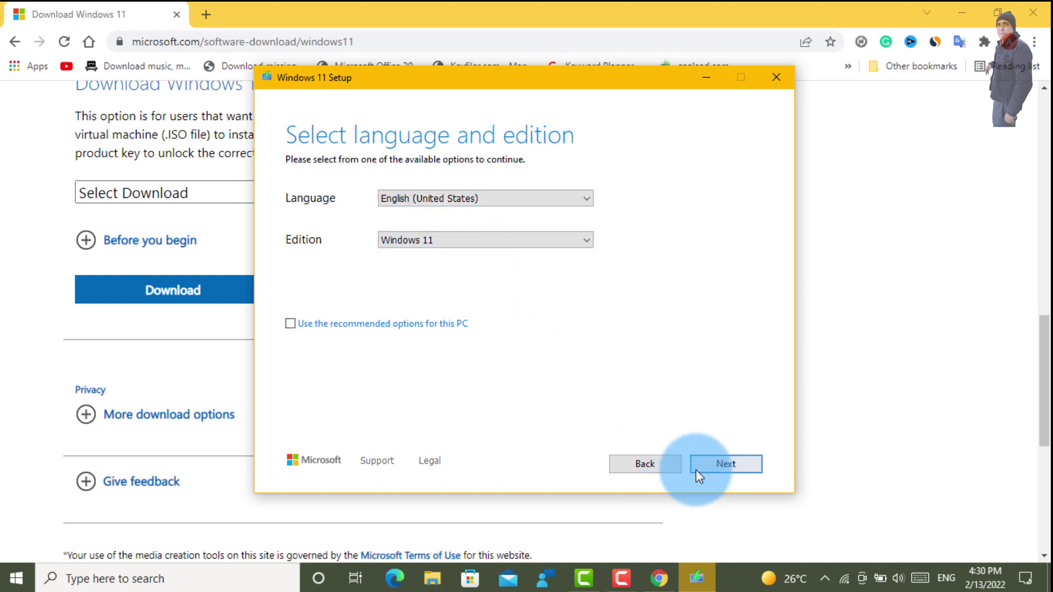
left_click(729, 466)
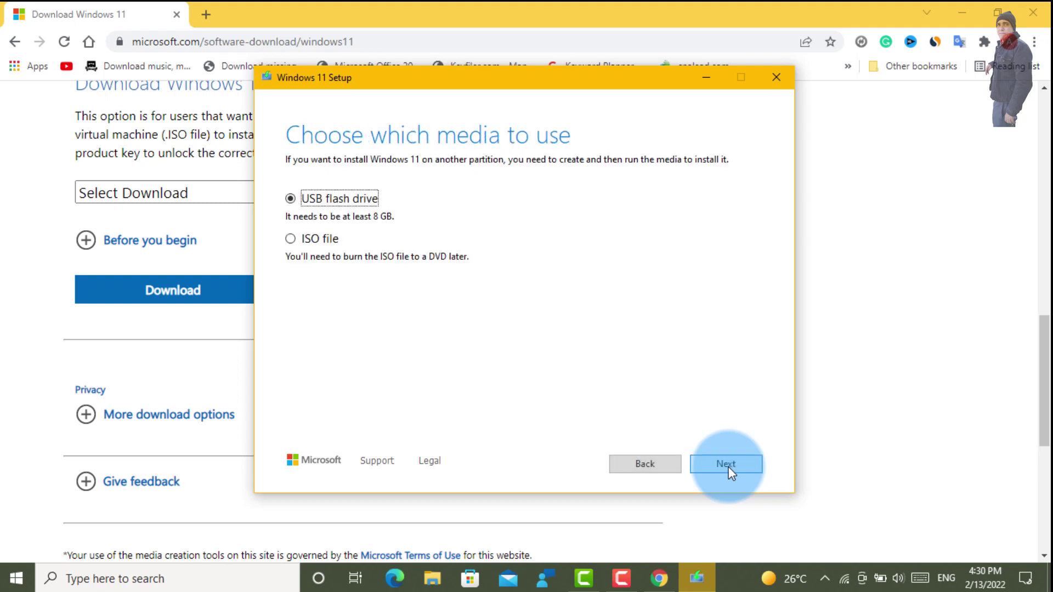
Choose ISO file as the media to use and continue to the save location
left_click(327, 200)
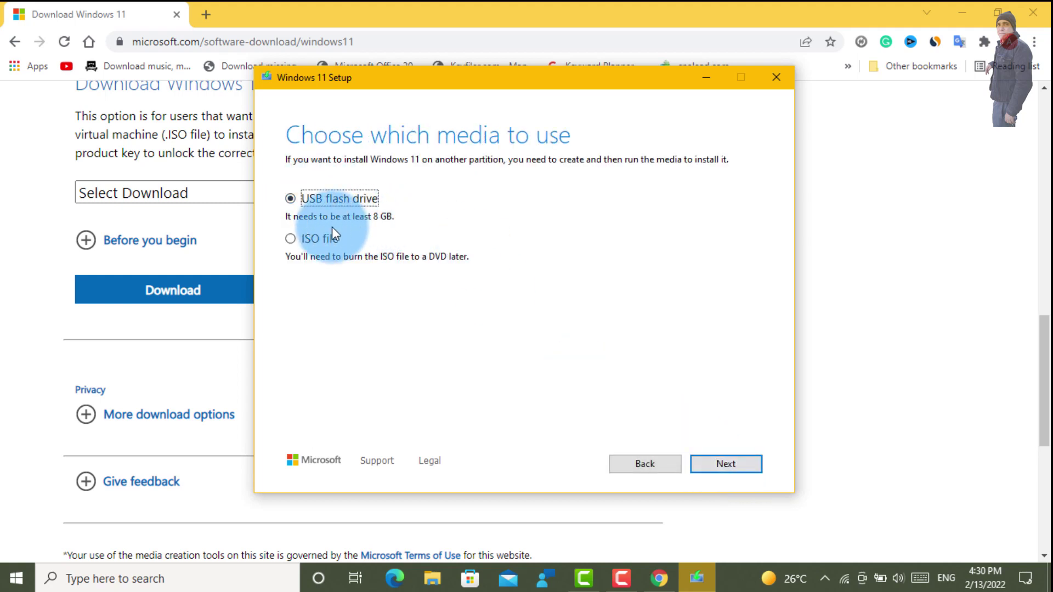
left_click(291, 240)
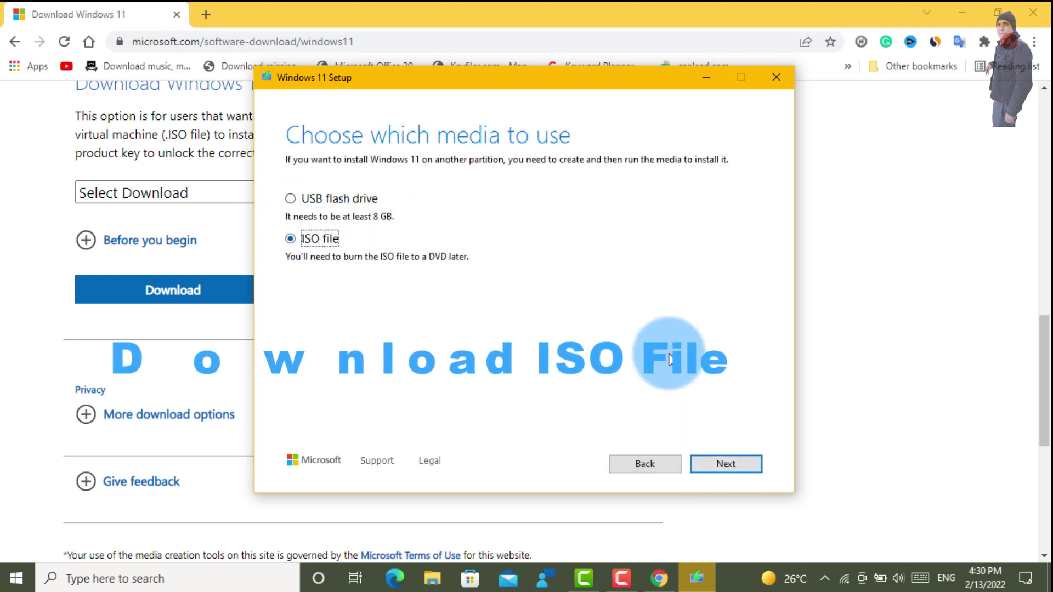
left_click(729, 465)
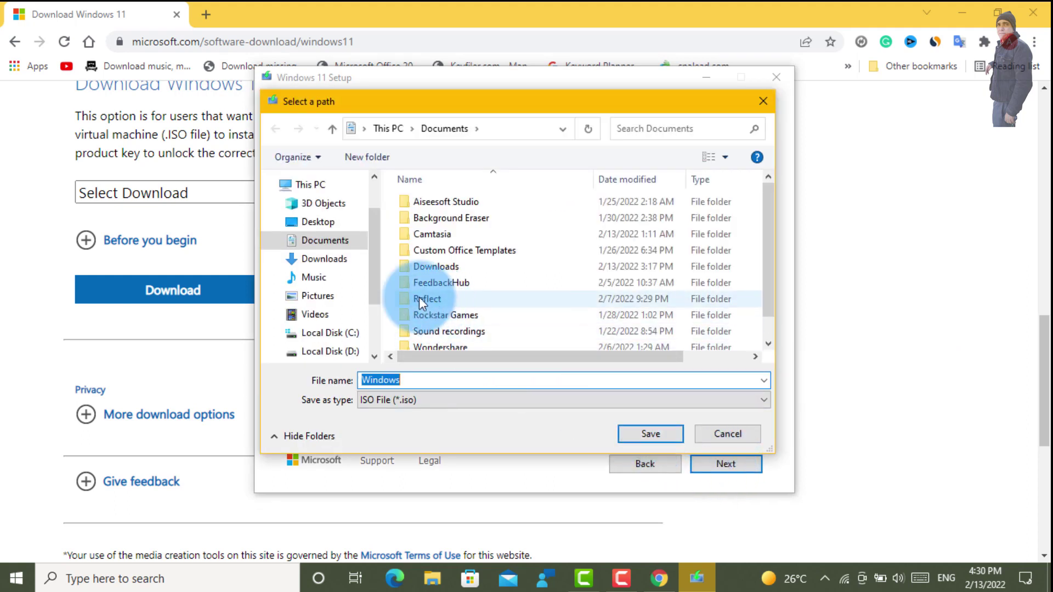
Save the ISO file to the Desktop as "Windows 11" and finish the media creation tool once the download completes
left_click(321, 223)
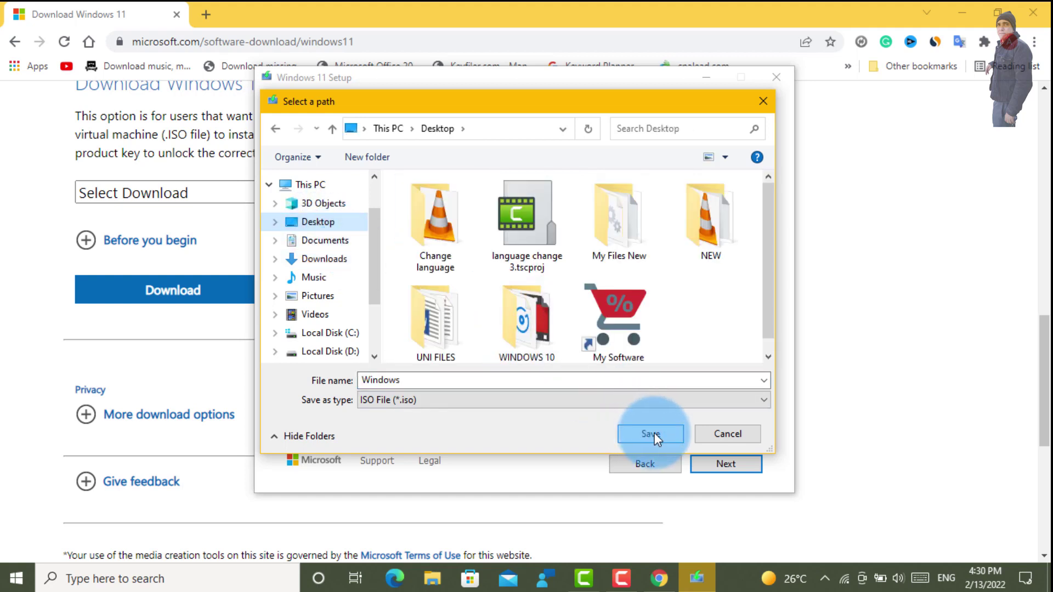
double_click(510, 380)
left_click(510, 381)
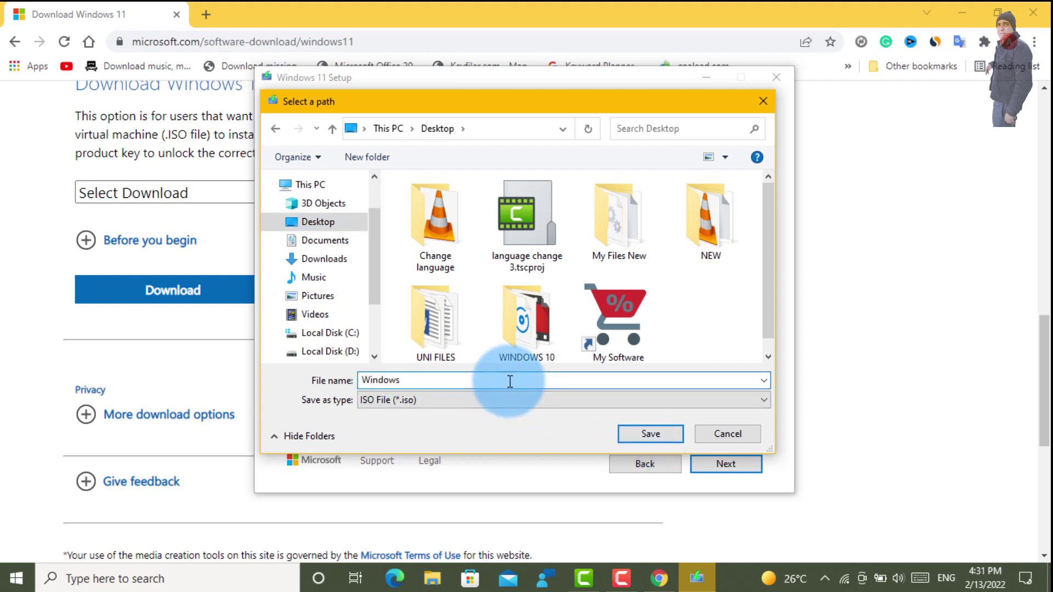
type("11")
left_click(654, 437)
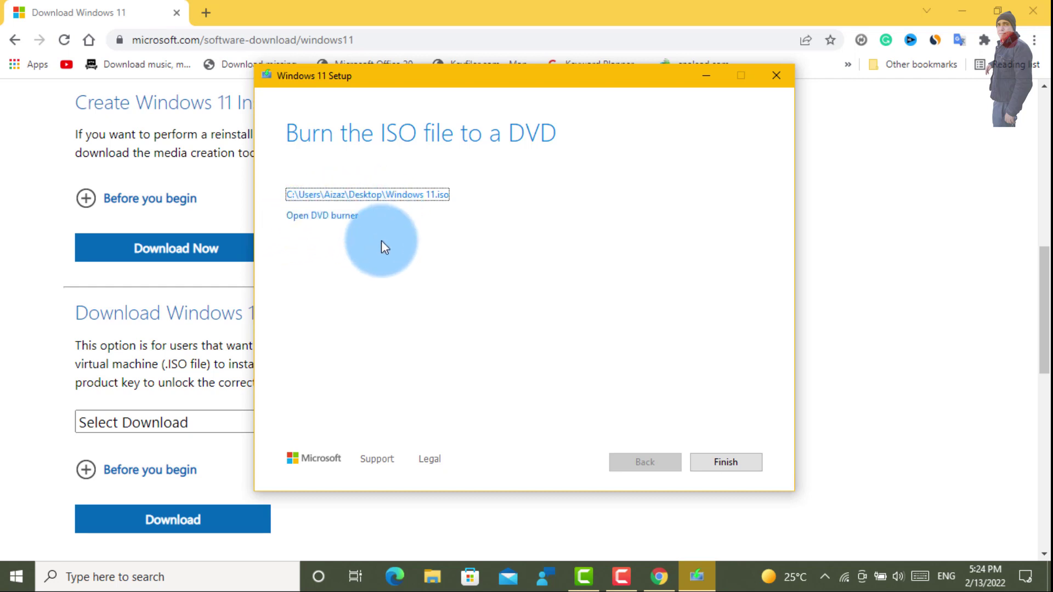
left_click(726, 462)
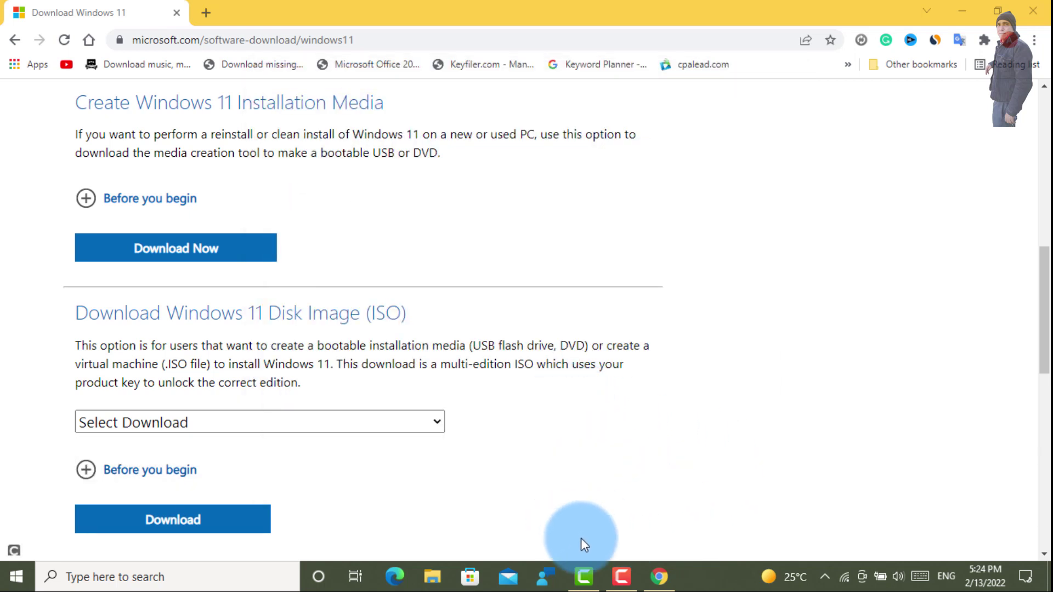
Show the desktop and open the Windows 11 ISO file to mount it
mouse_move(632, 570)
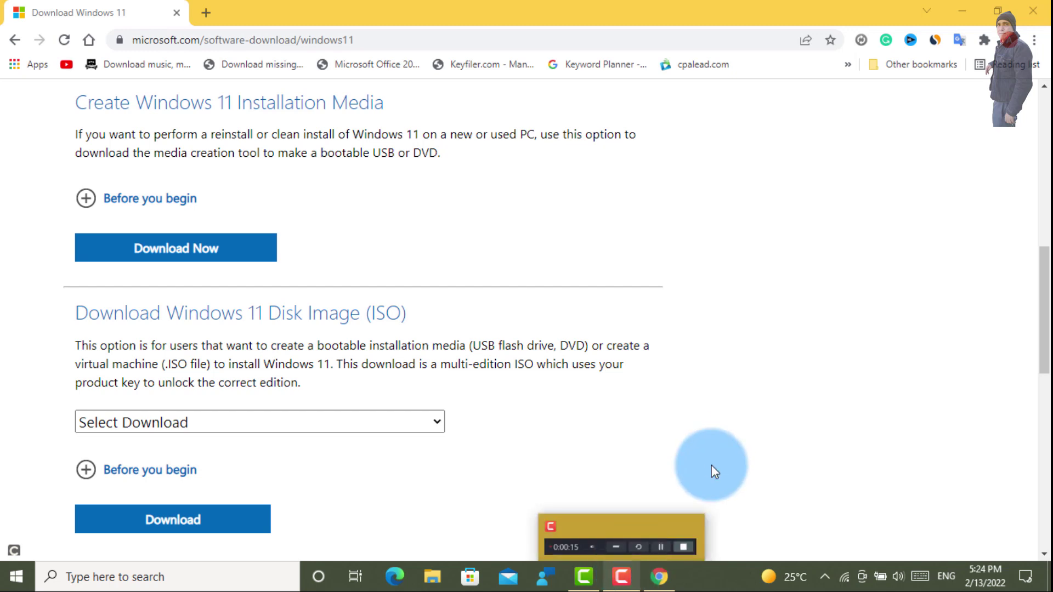
key("super+d")
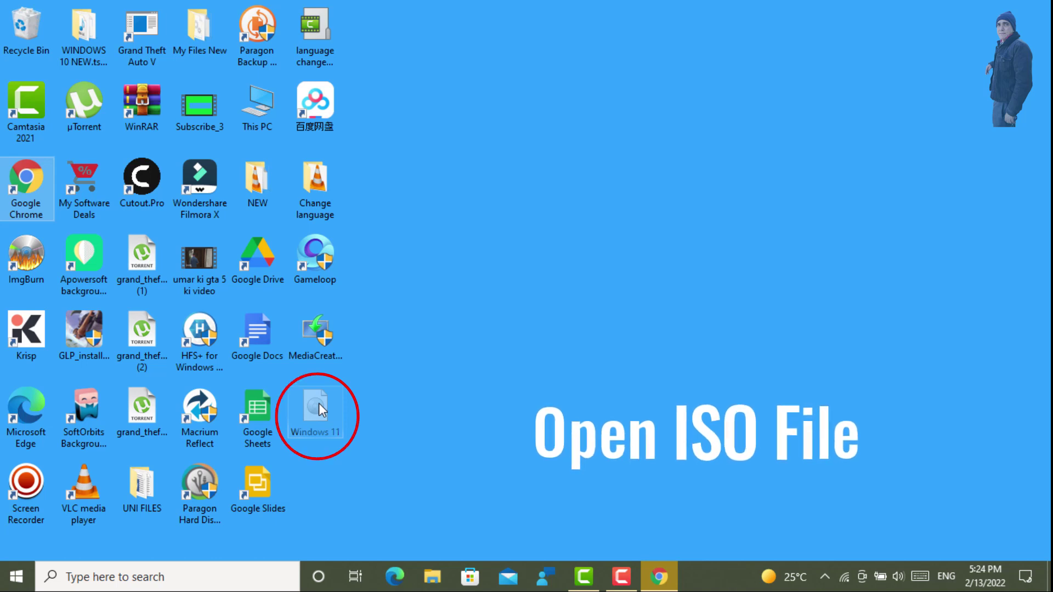
double_click(317, 409)
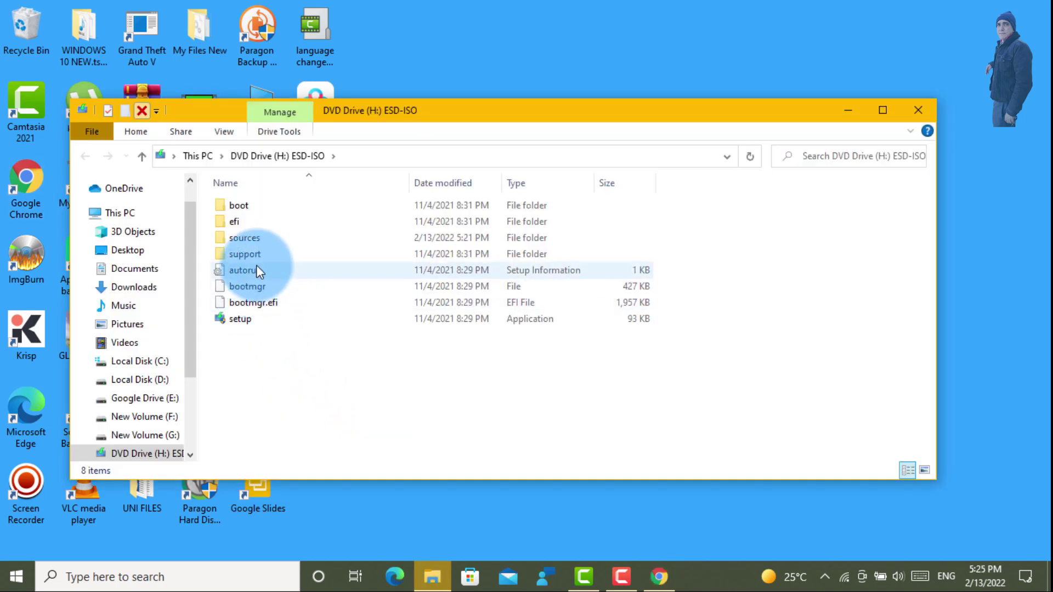
Try to install Windows 11 by running setup from the mounted ISO, and cancel at the system requirements page
left_click(239, 321)
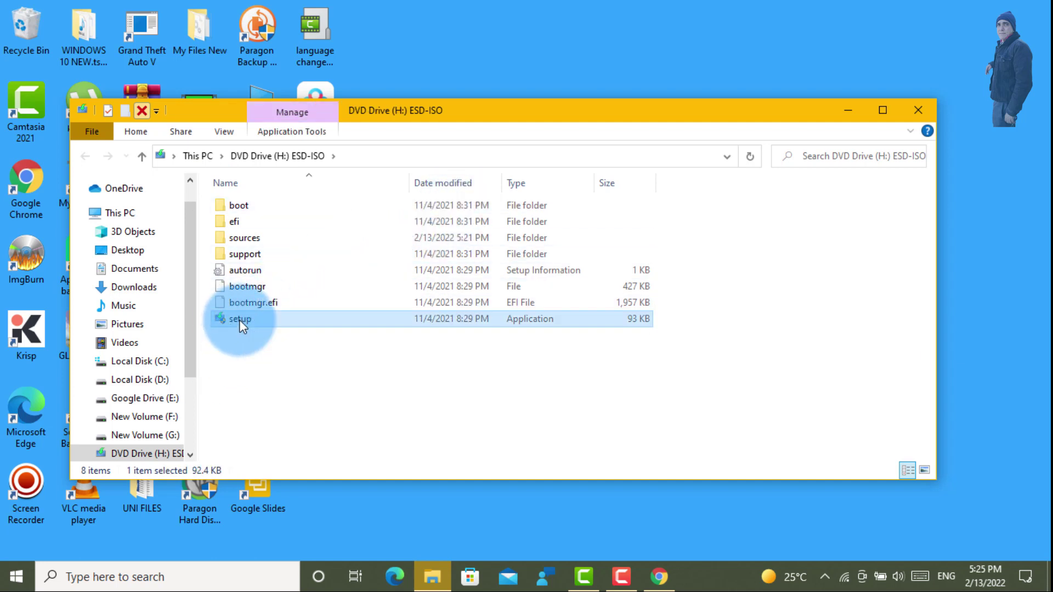
double_click(239, 320)
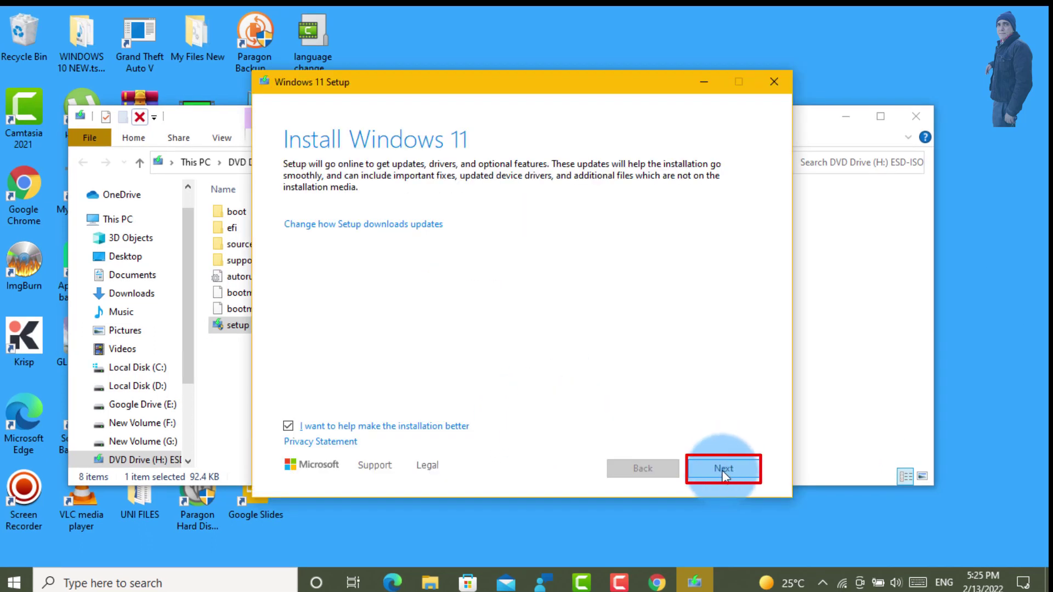
left_click(724, 469)
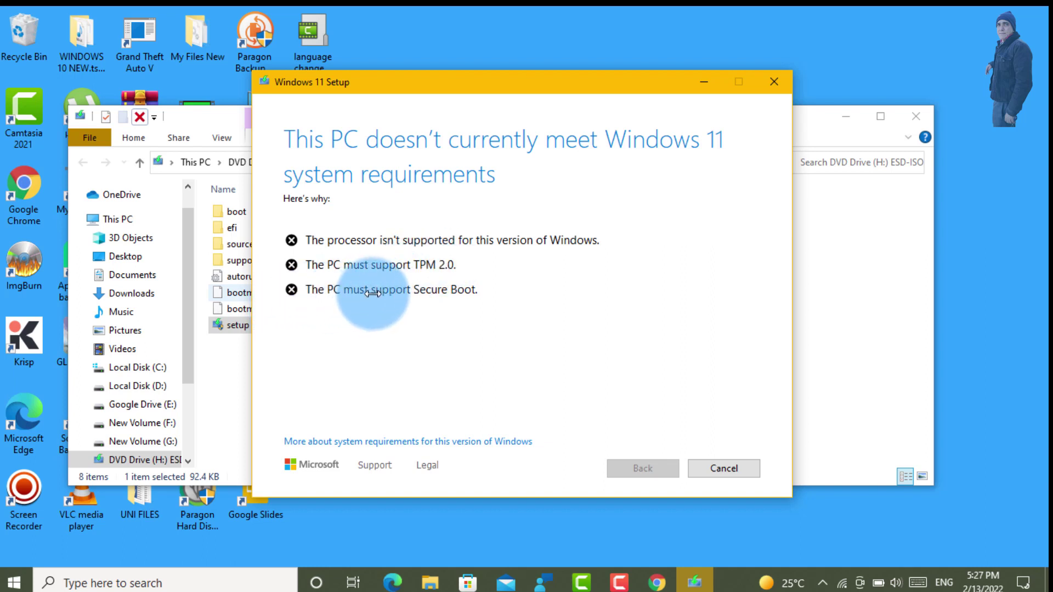
left_click(725, 469)
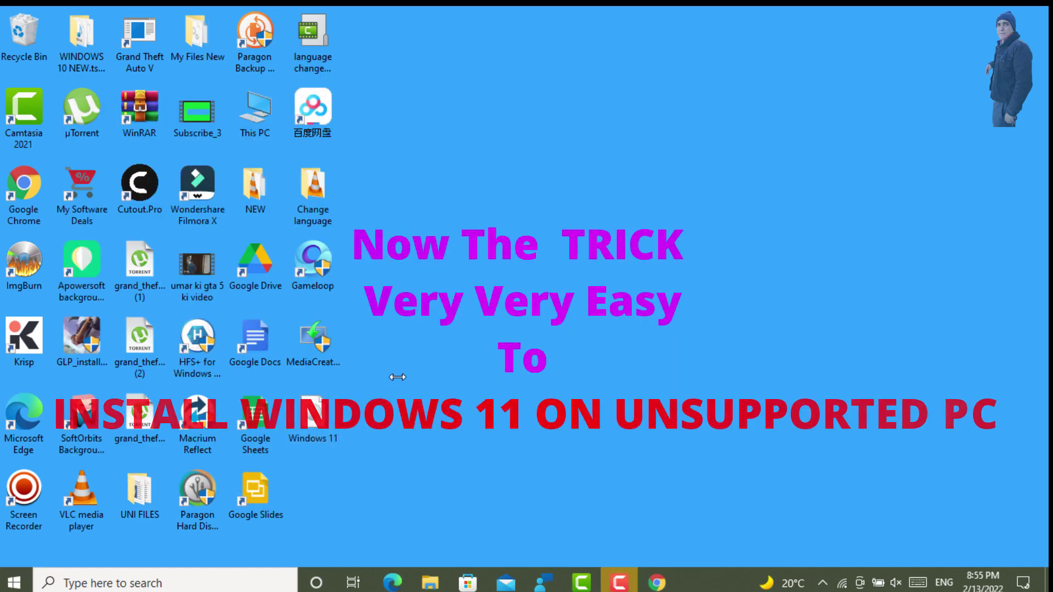
Create a new folder on the desktop named "WINDOWS 11 INSTALL"
right_click(395, 377)
mouse_move(433, 326)
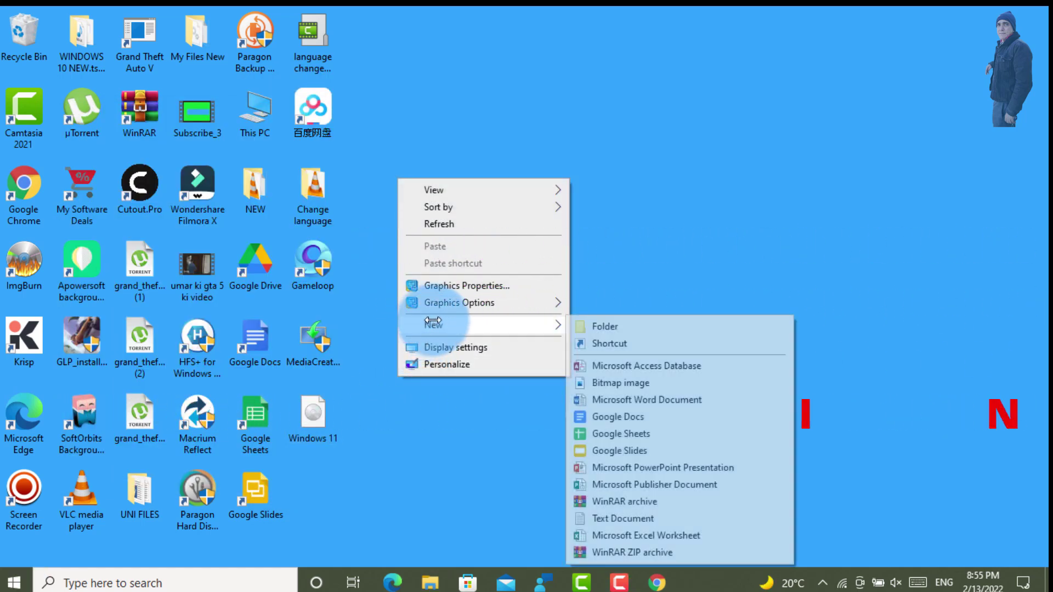
left_click(594, 326)
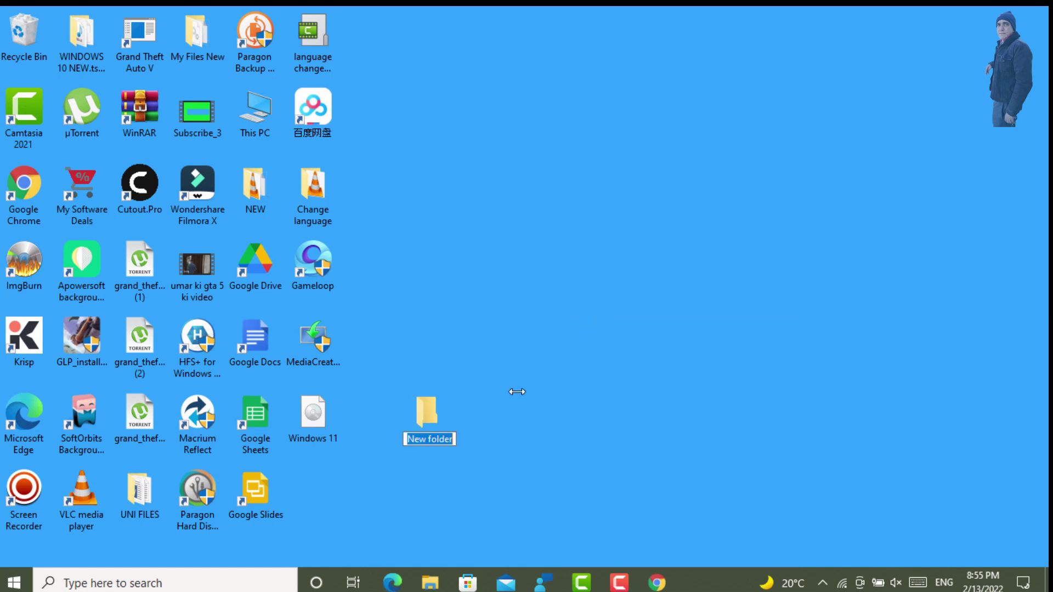
type("WIN")
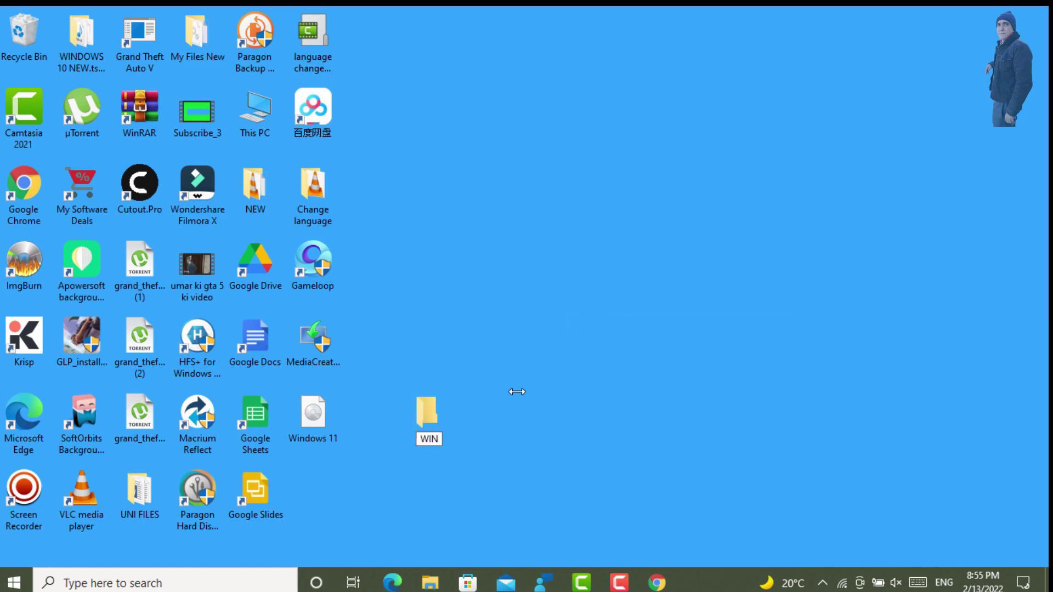
type("DOWS 11 INSTALL")
key("Return")
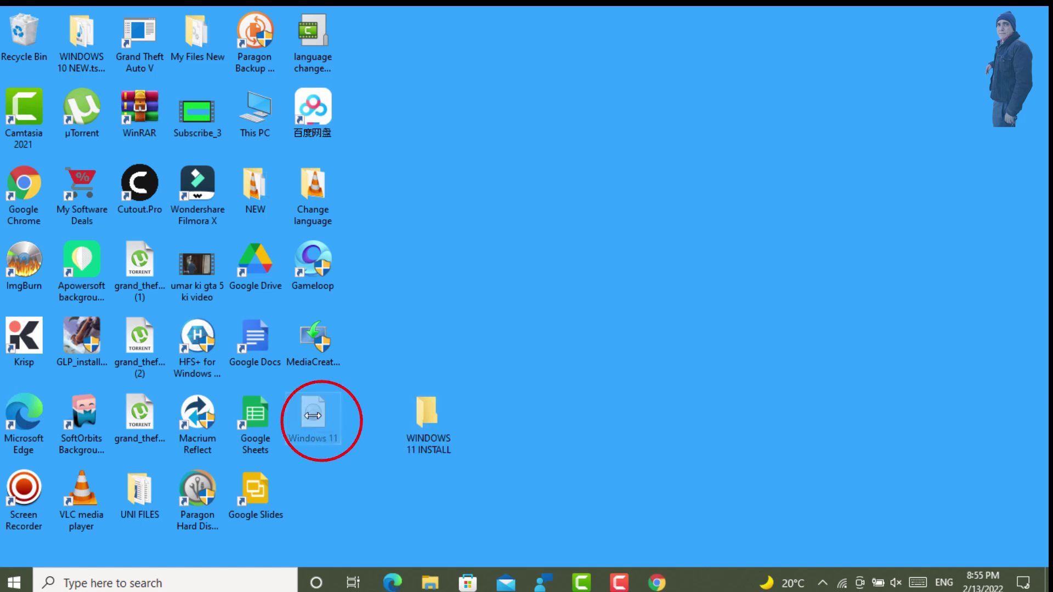
Copy all files from the mounted Windows 11 ISO into the WINDOWS 11 INSTALL folder, then close the folder
double_click(312, 416)
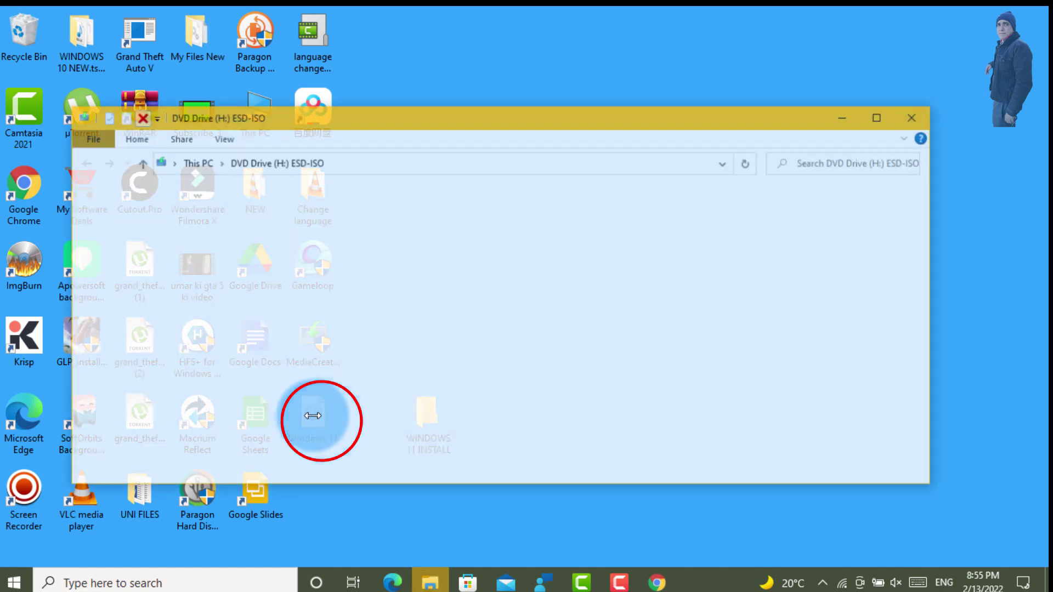
left_click(285, 207)
left_click_drag(285, 207, 356, 354)
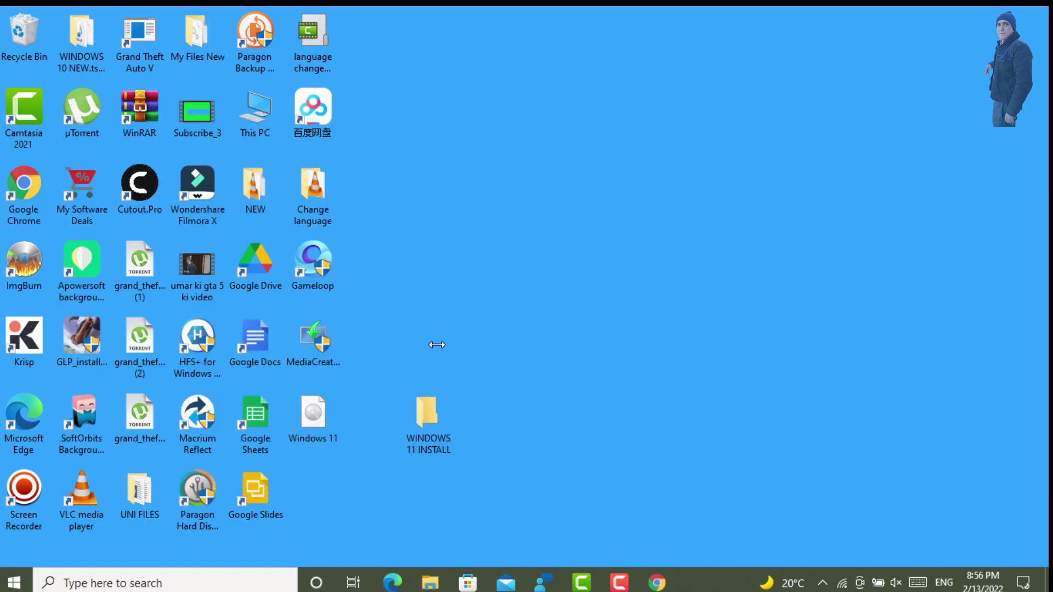
double_click(425, 414)
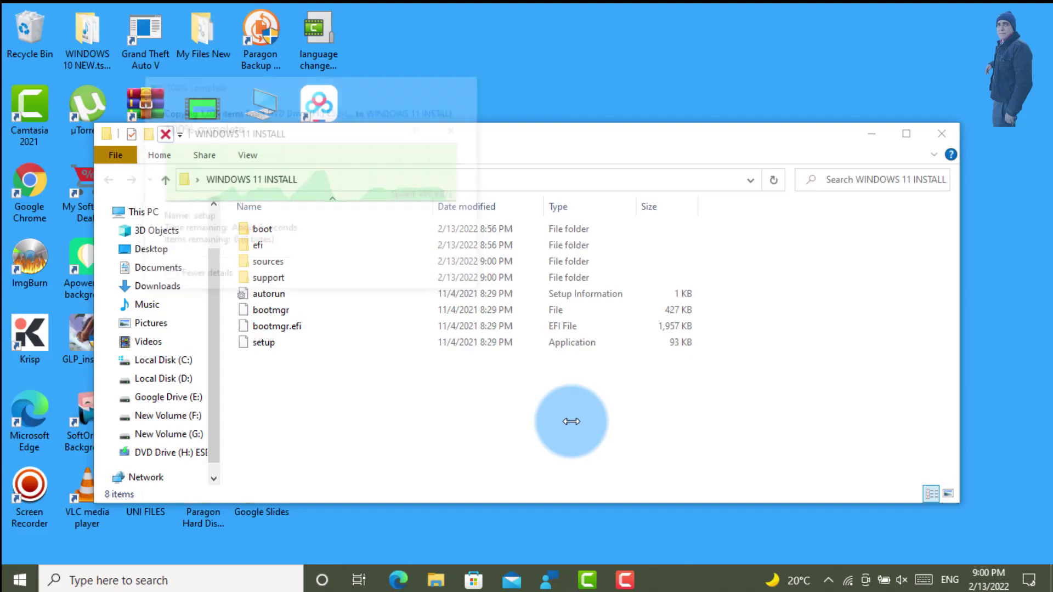
key("ctrl+a")
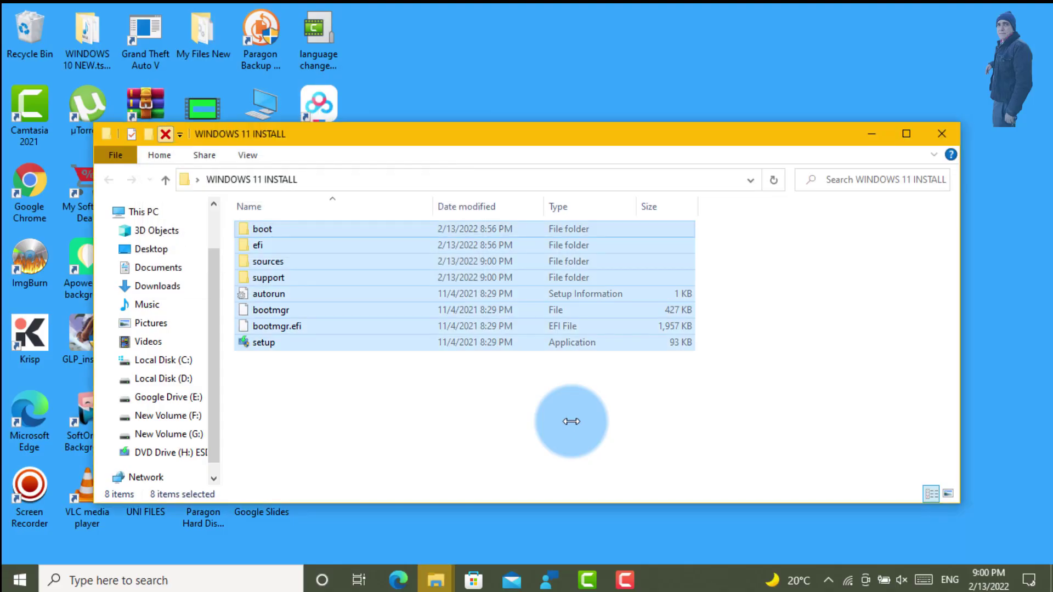
left_click(585, 445)
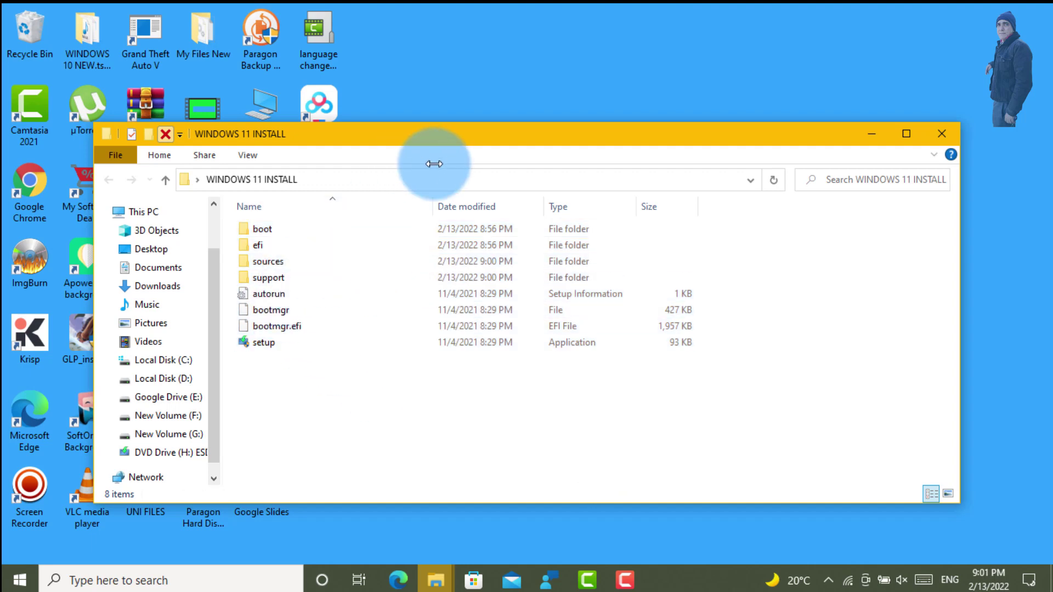
left_click(942, 134)
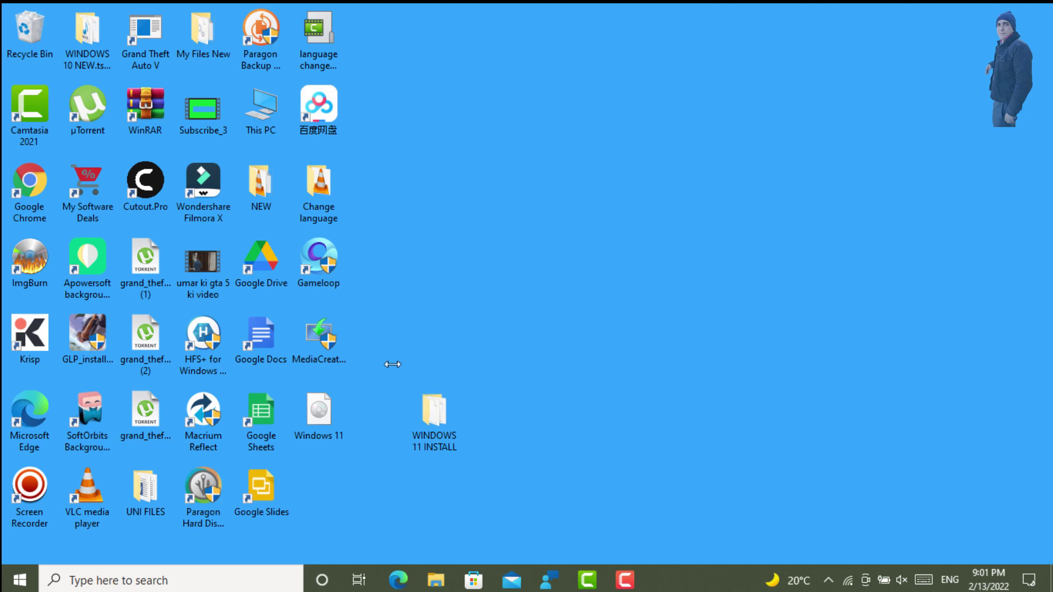
Open the WINDOWS 11 INSTALL folder and eject the mounted ISO drive, DVD Drive (H:)
double_click(437, 417)
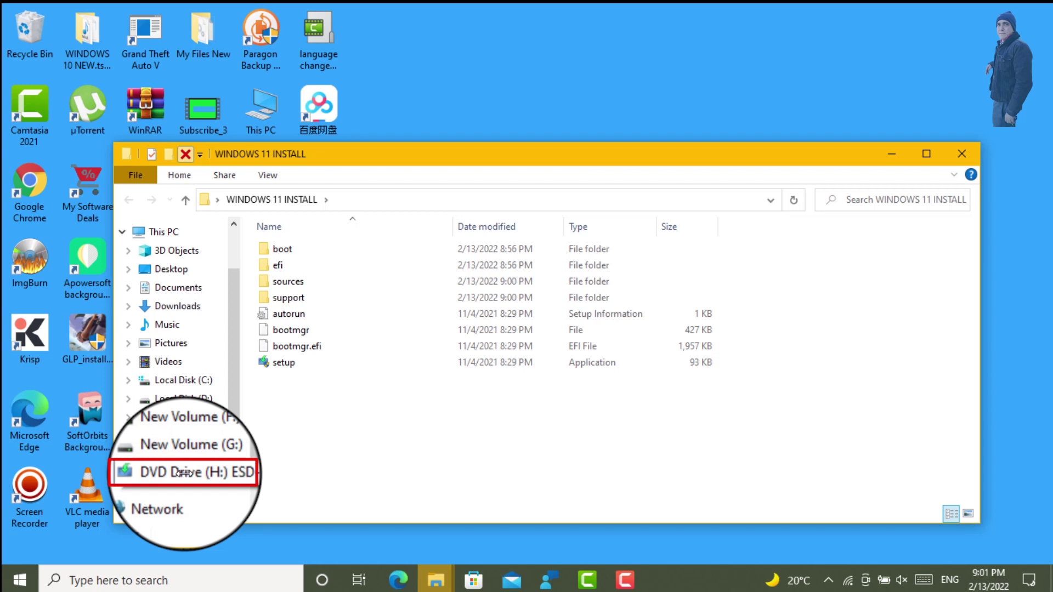
right_click(184, 473)
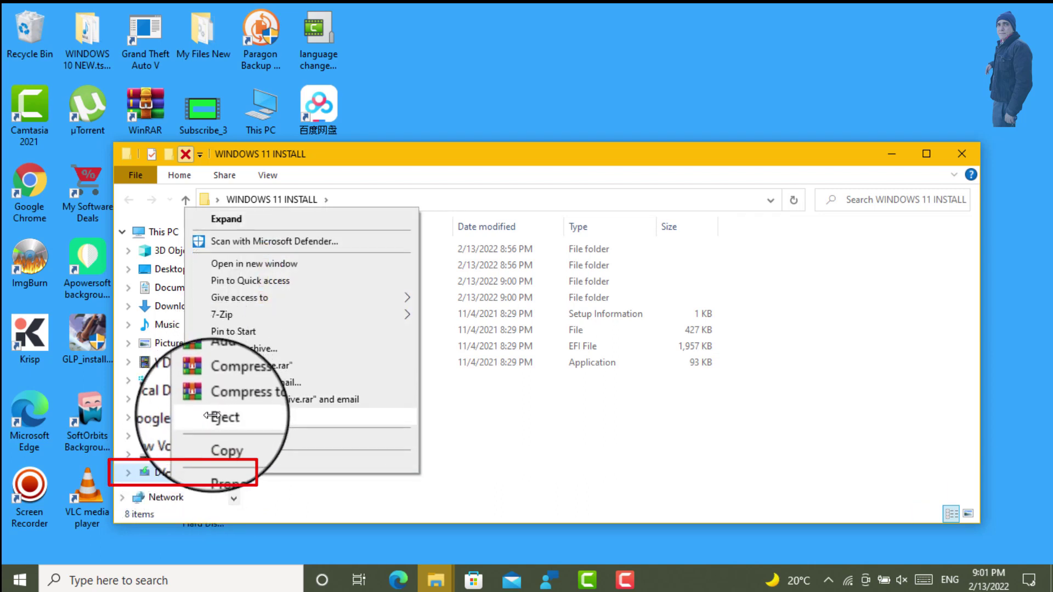
left_click(214, 417)
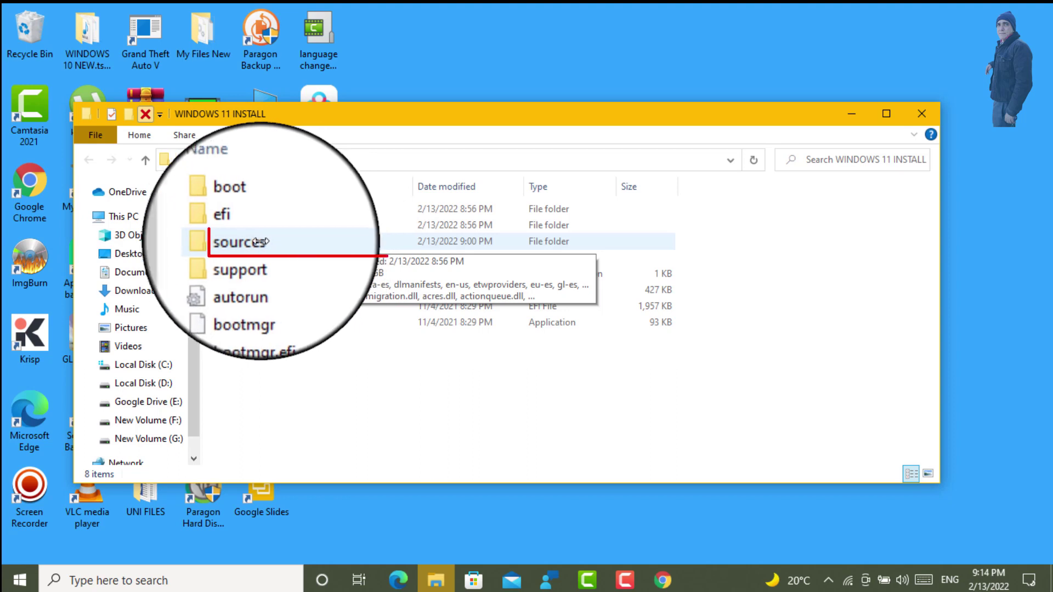
Delete appraiserres.dll from the sources folder inside WINDOWS 11 INSTALL and close the window
double_click(226, 242)
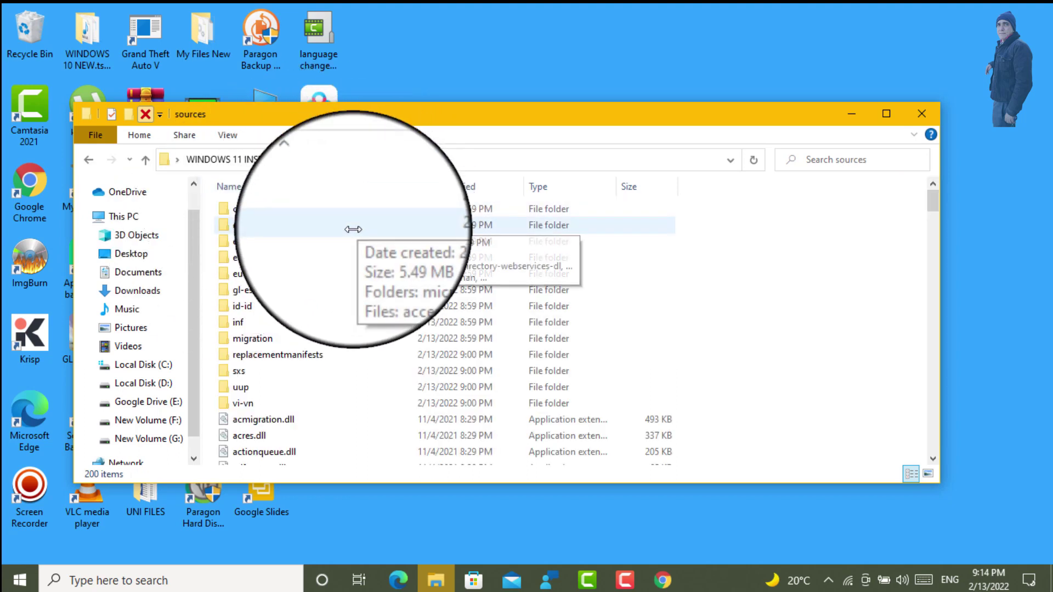
scroll(343, 330, "down", 3)
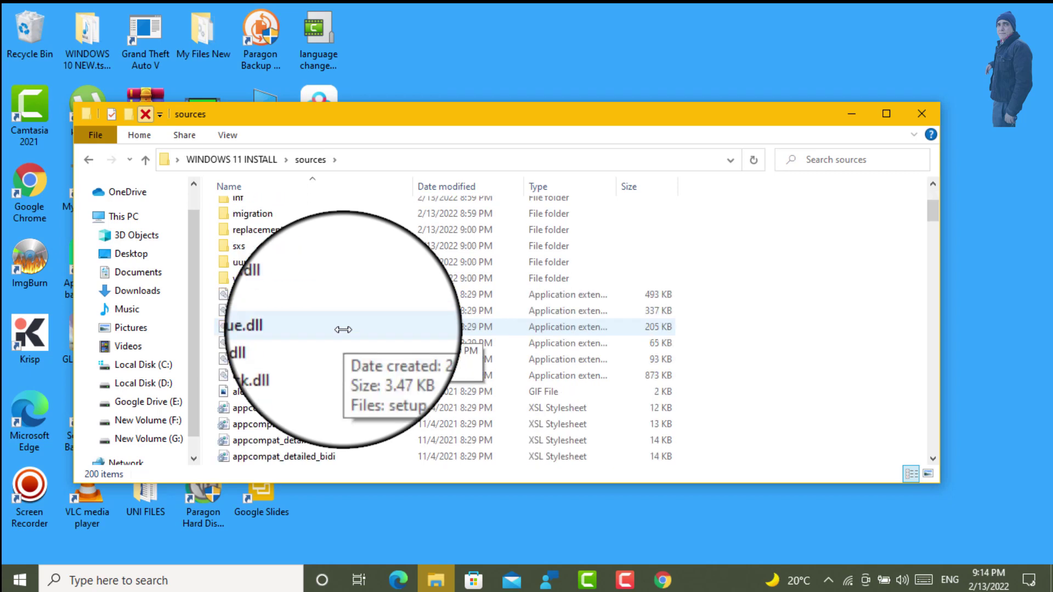
scroll(344, 329, "down", 1)
scroll(343, 330, "down", 2)
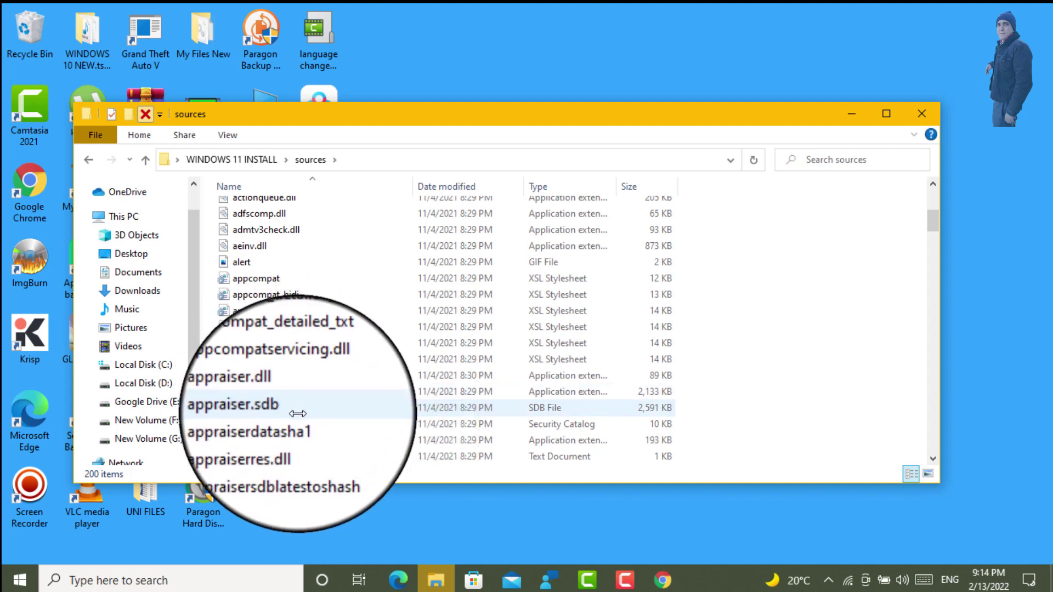
scroll(290, 423, "down", 1)
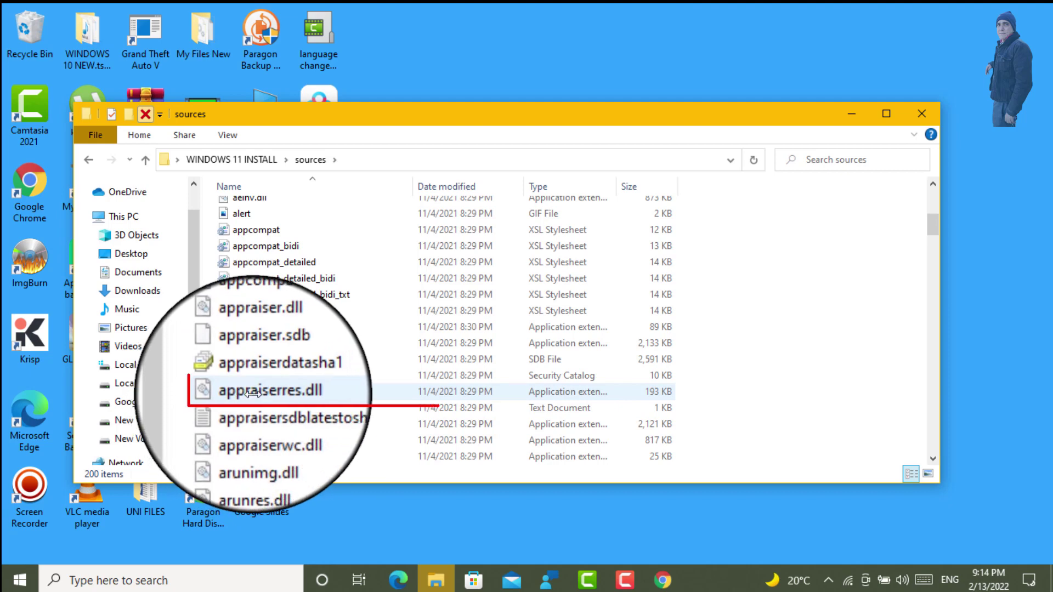
left_click(258, 393)
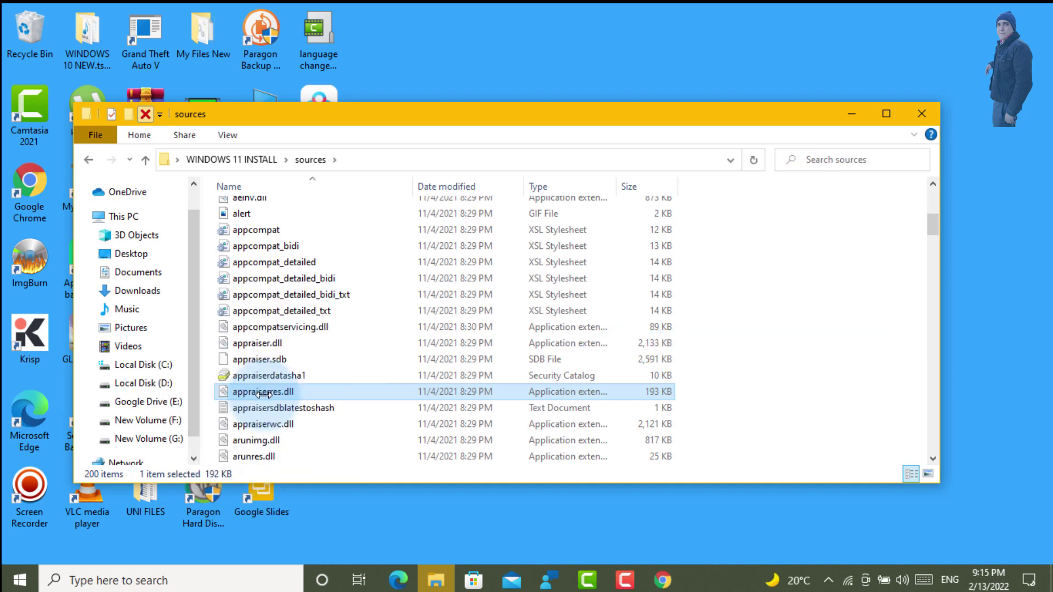
right_click(262, 393)
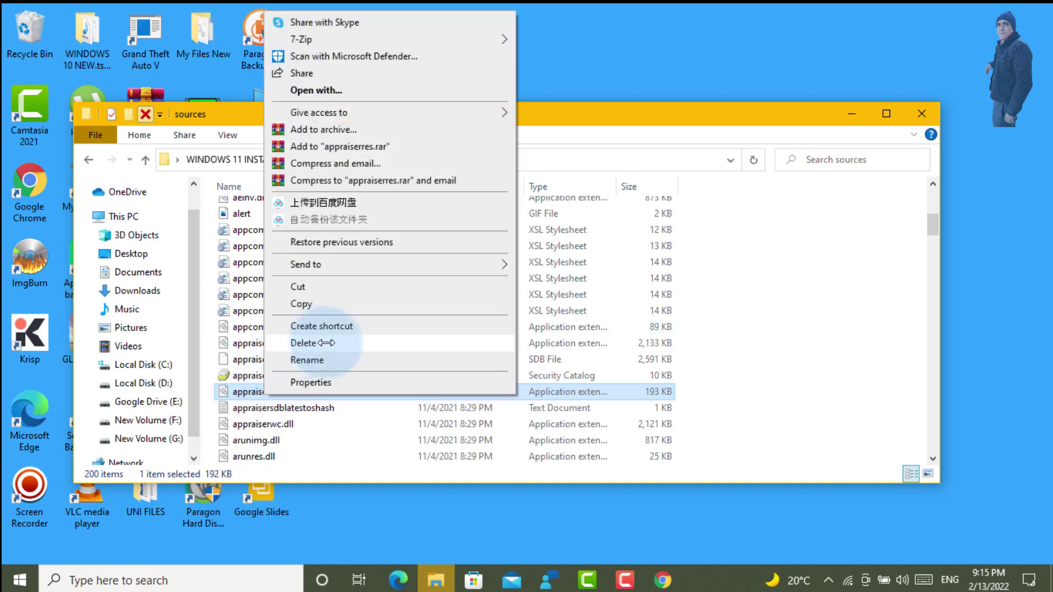
left_click(305, 343)
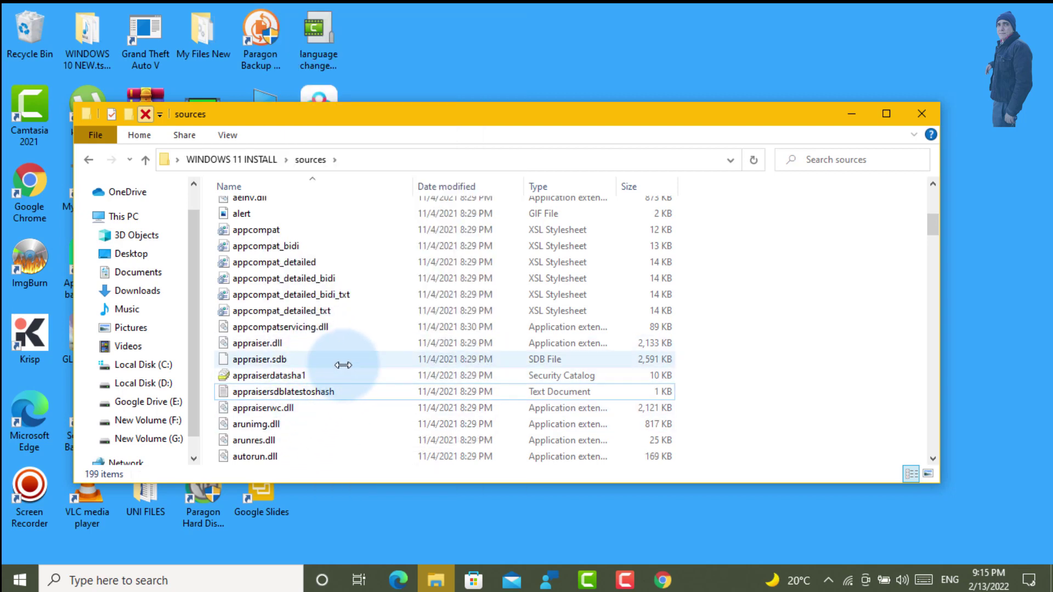
left_click(922, 114)
Run setup from the WINDOWS 11 INSTALL folder, choosing "Not right now" for updates and accepting the license terms
left_click(242, 322)
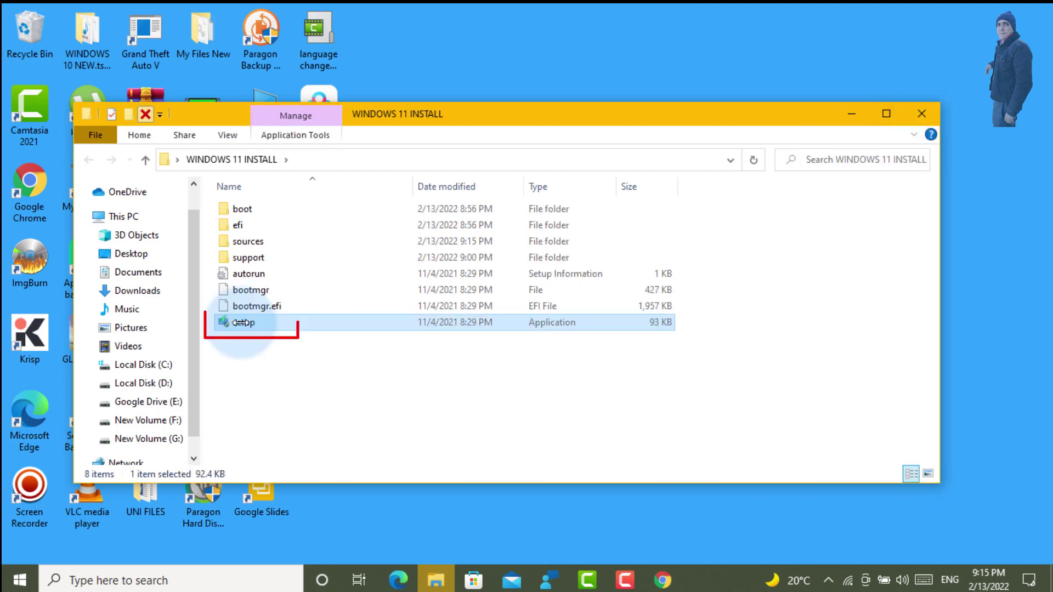
double_click(242, 322)
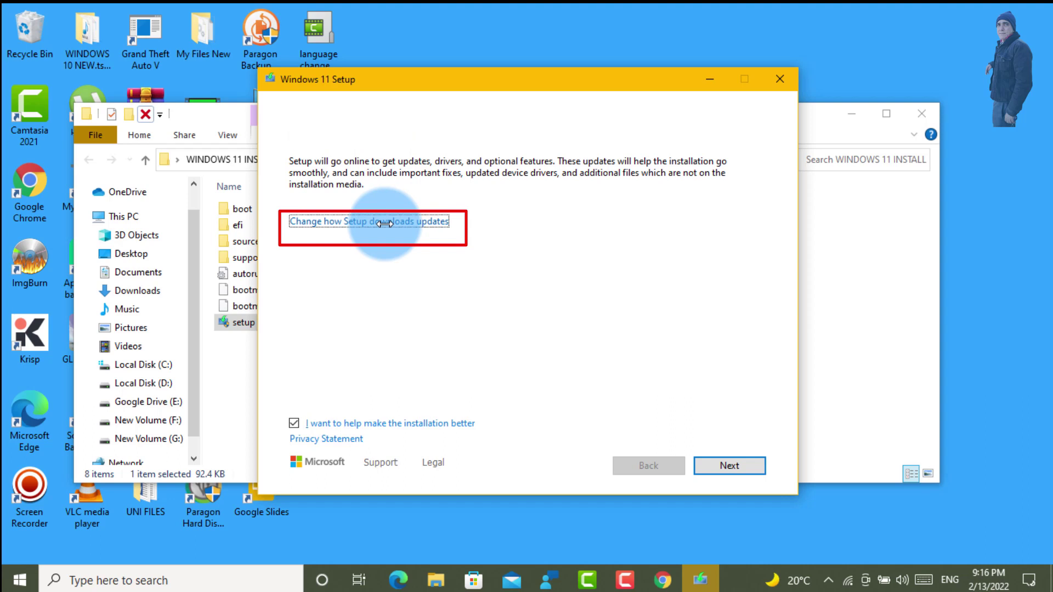
left_click(384, 223)
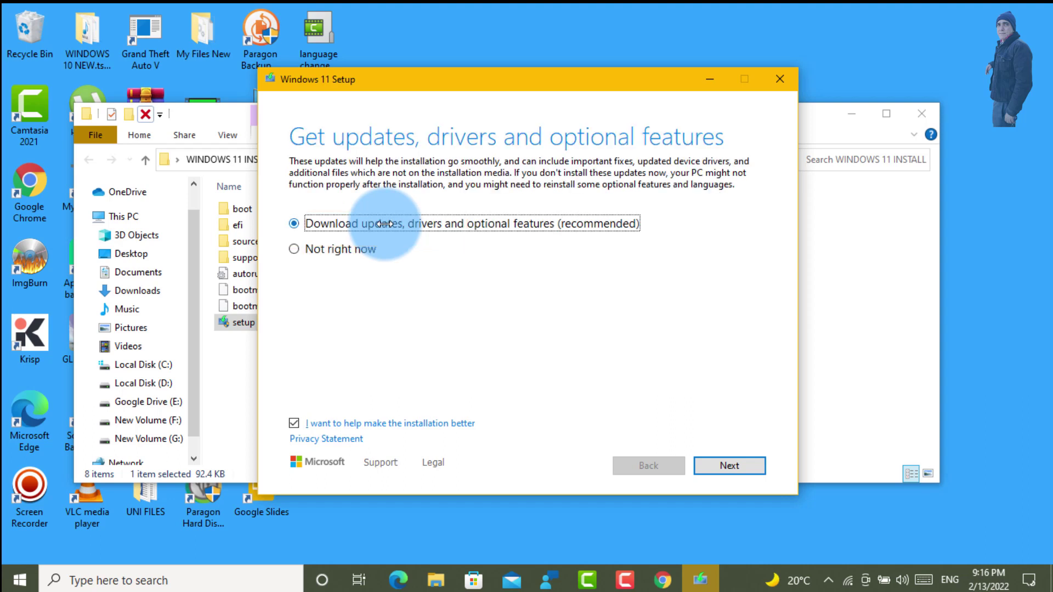
left_click(294, 249)
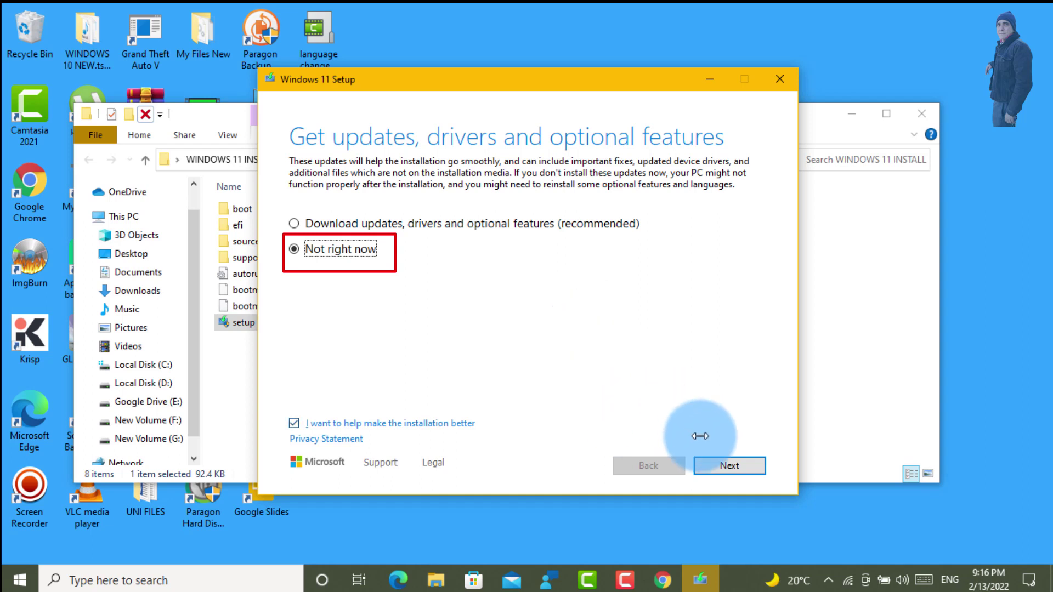
left_click(726, 467)
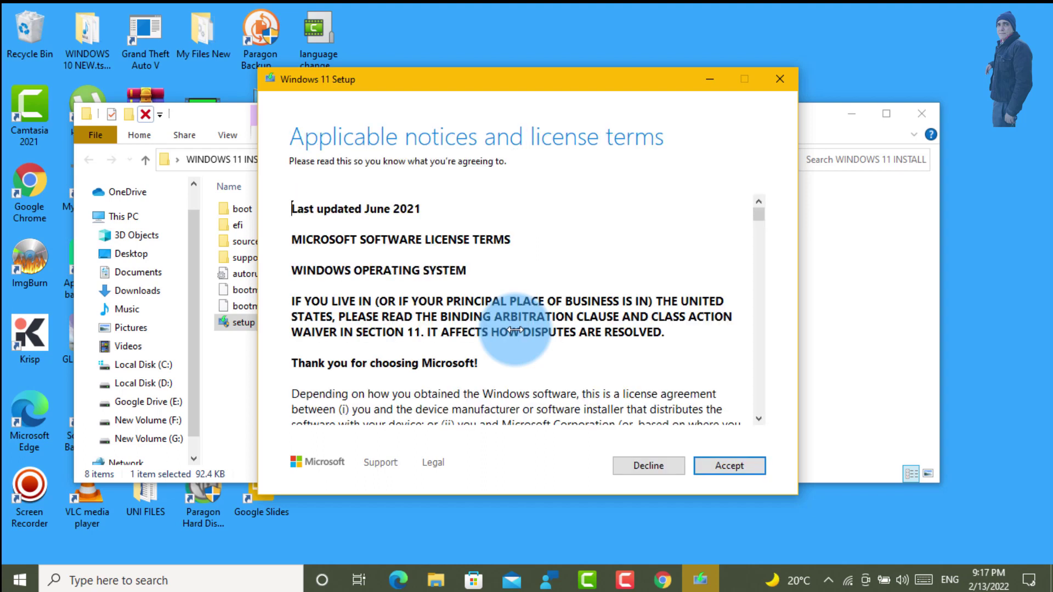
left_click(728, 465)
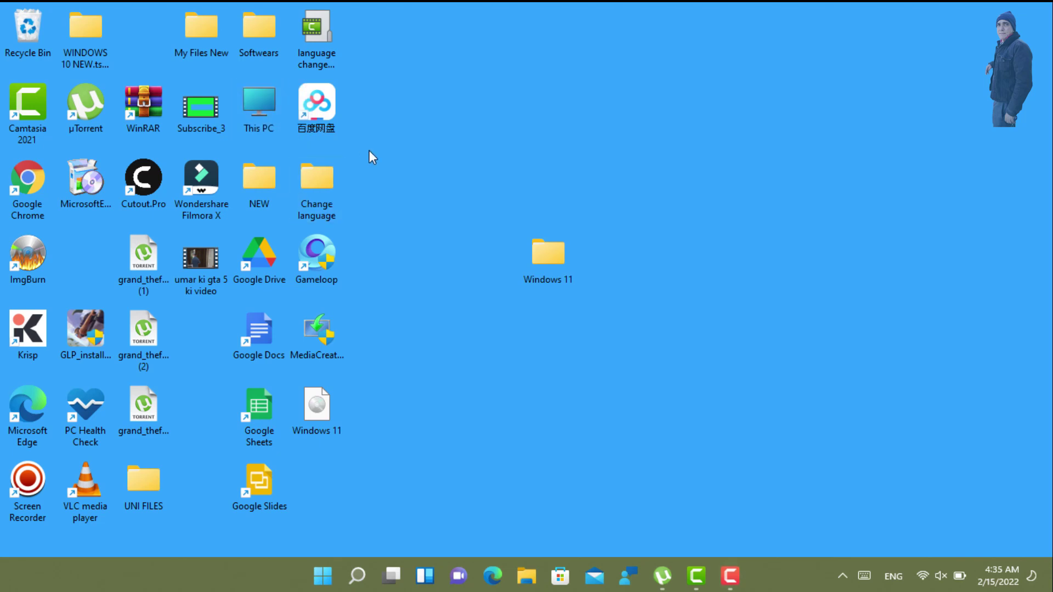
Download the available updates through Windows Update in Settings and restart the PC to install them
left_click(322, 585)
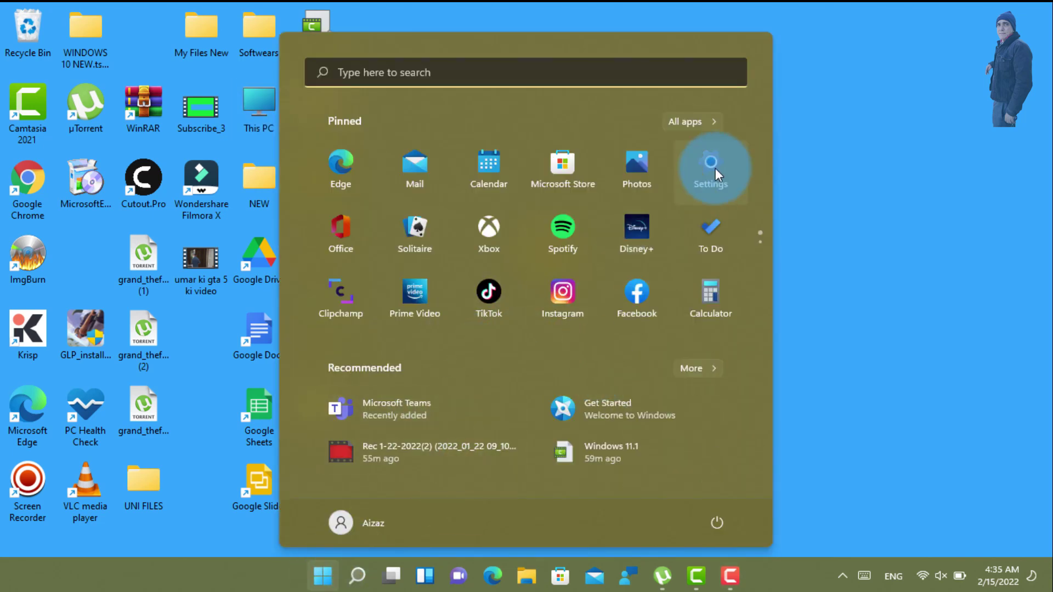
left_click(553, 245)
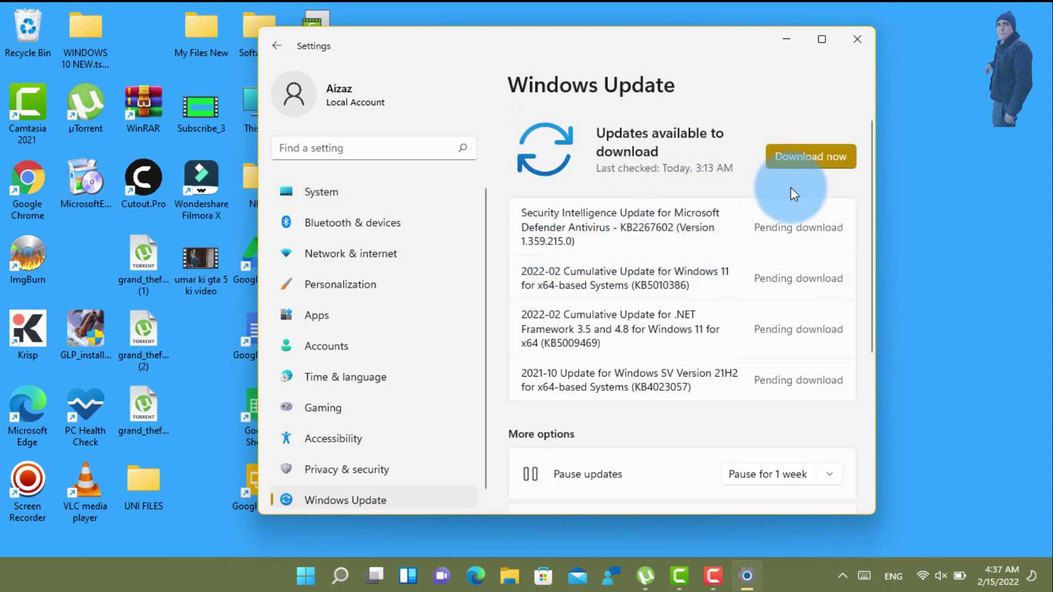
left_click(800, 159)
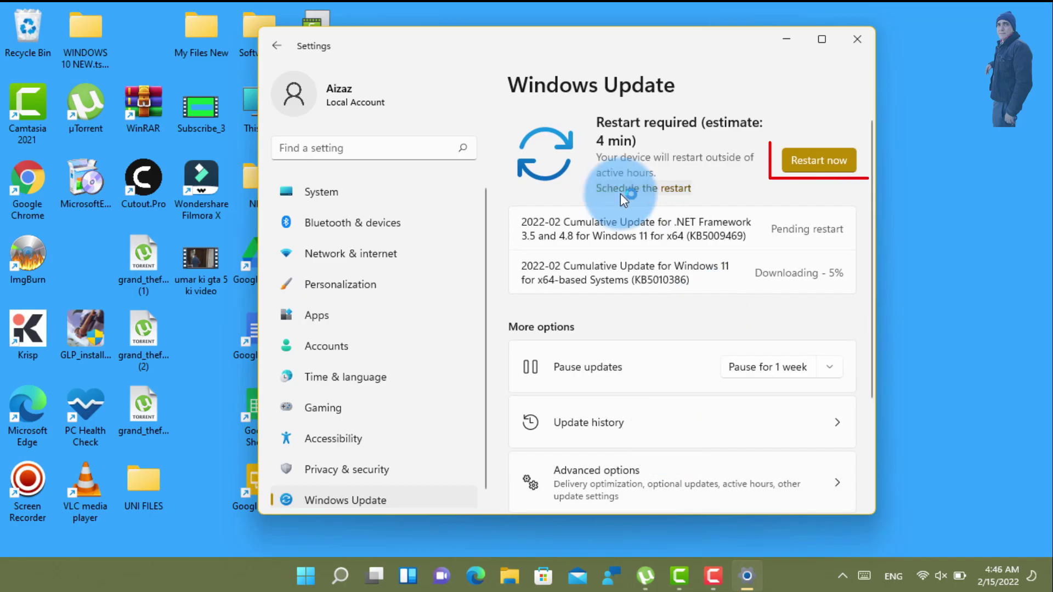
left_click(818, 160)
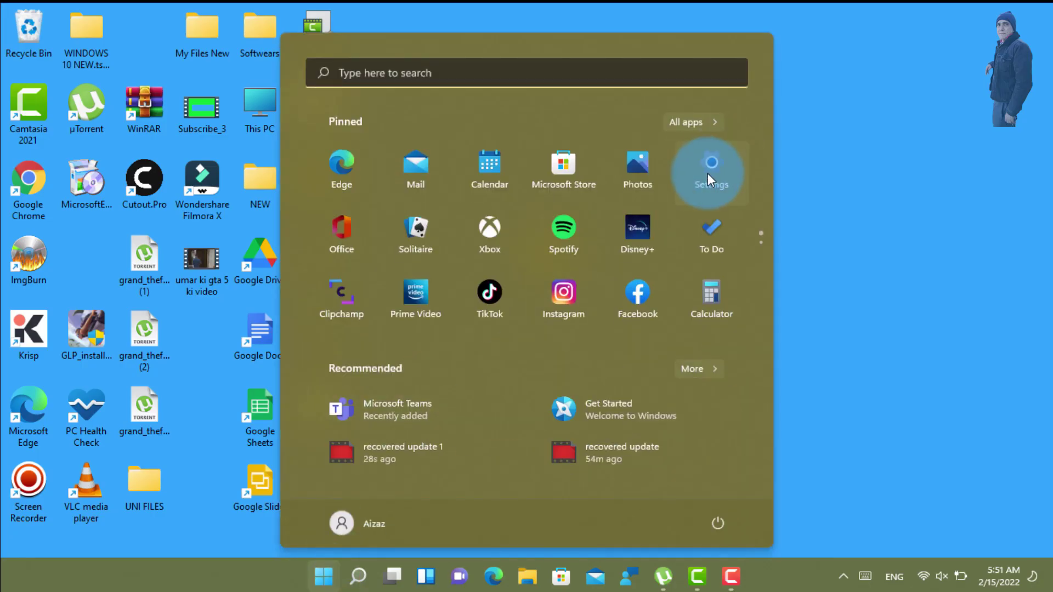
Check the Windows Update status in Settings and examine the quality and definition updates in the update history
left_click(708, 173)
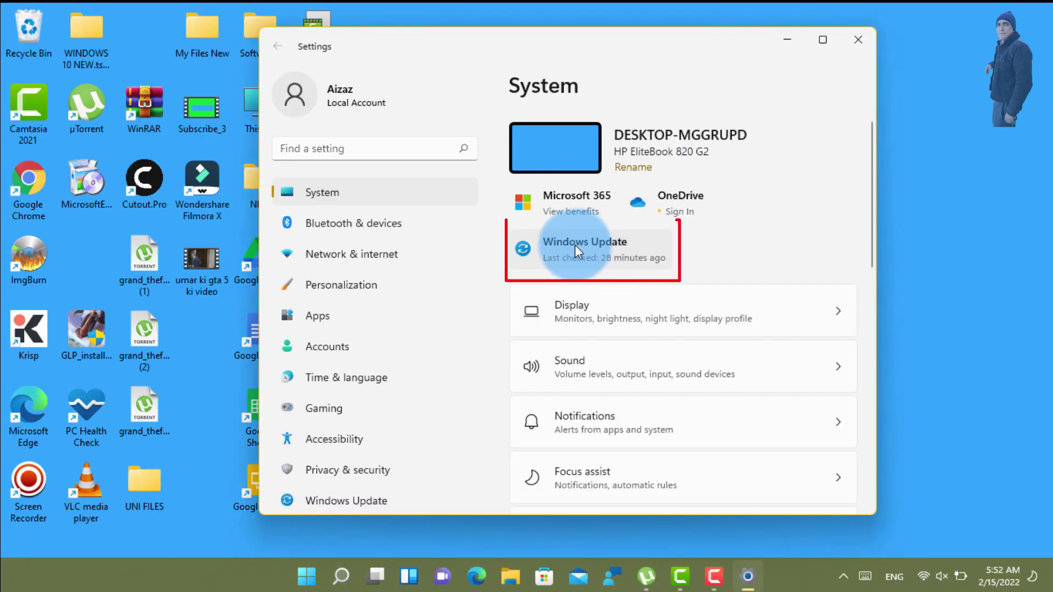
left_click(575, 244)
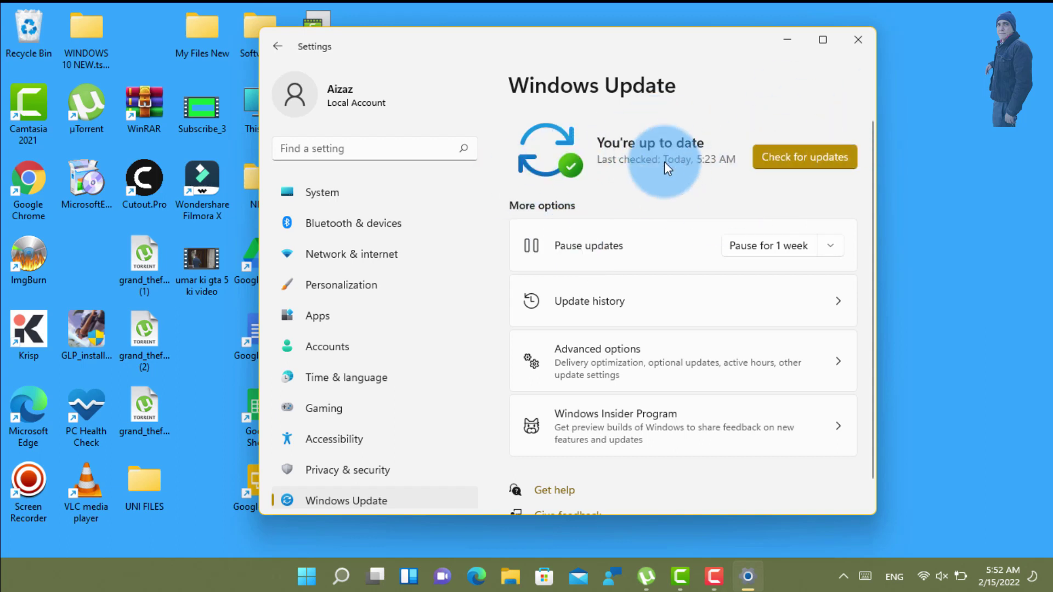
scroll(370, 389, "down", 1)
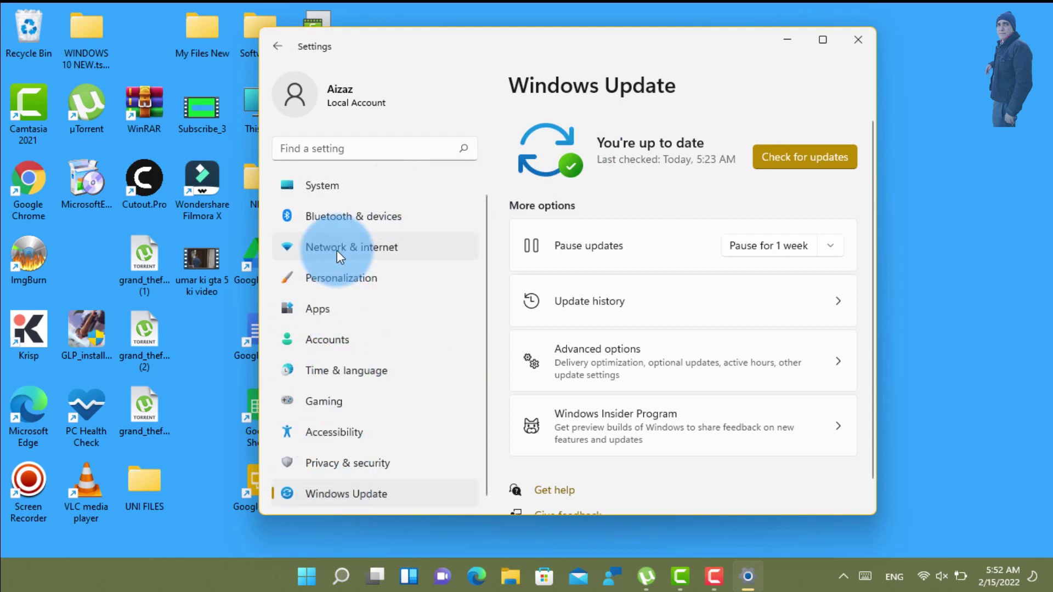
left_click(658, 305)
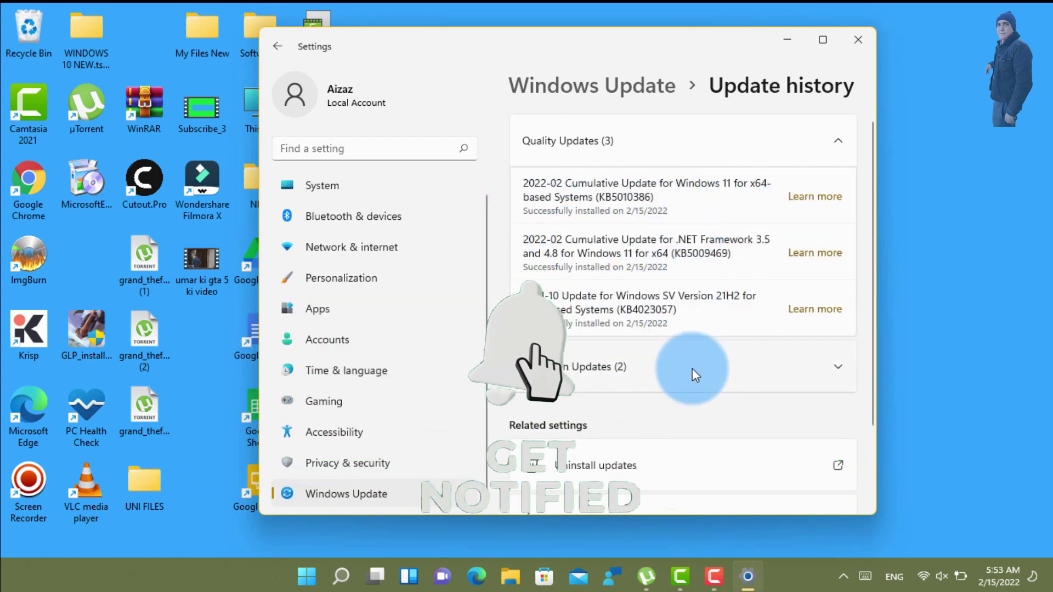
left_click(692, 370)
scroll(670, 397, "down", 2)
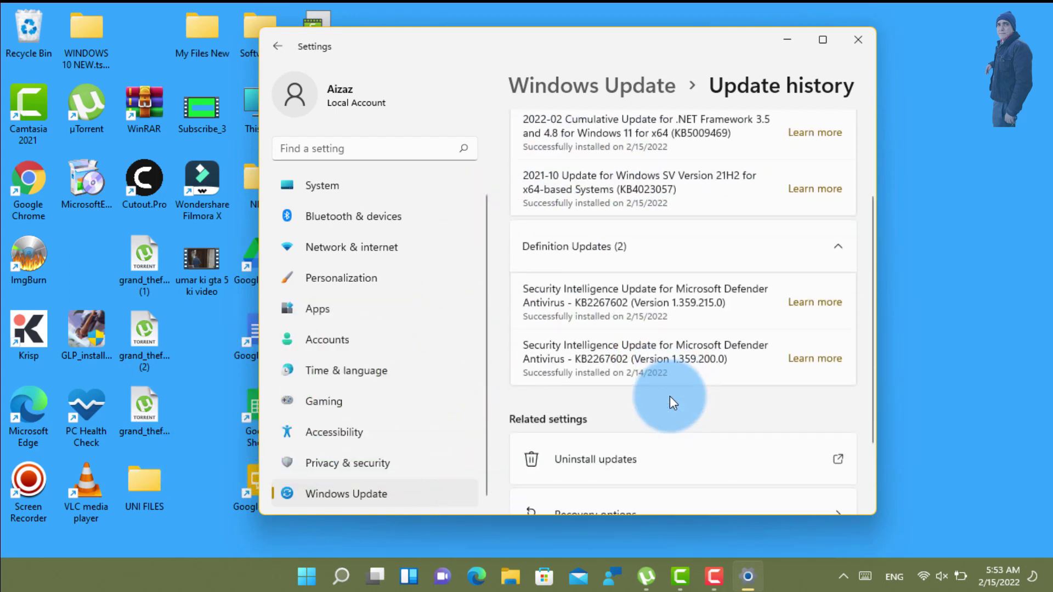